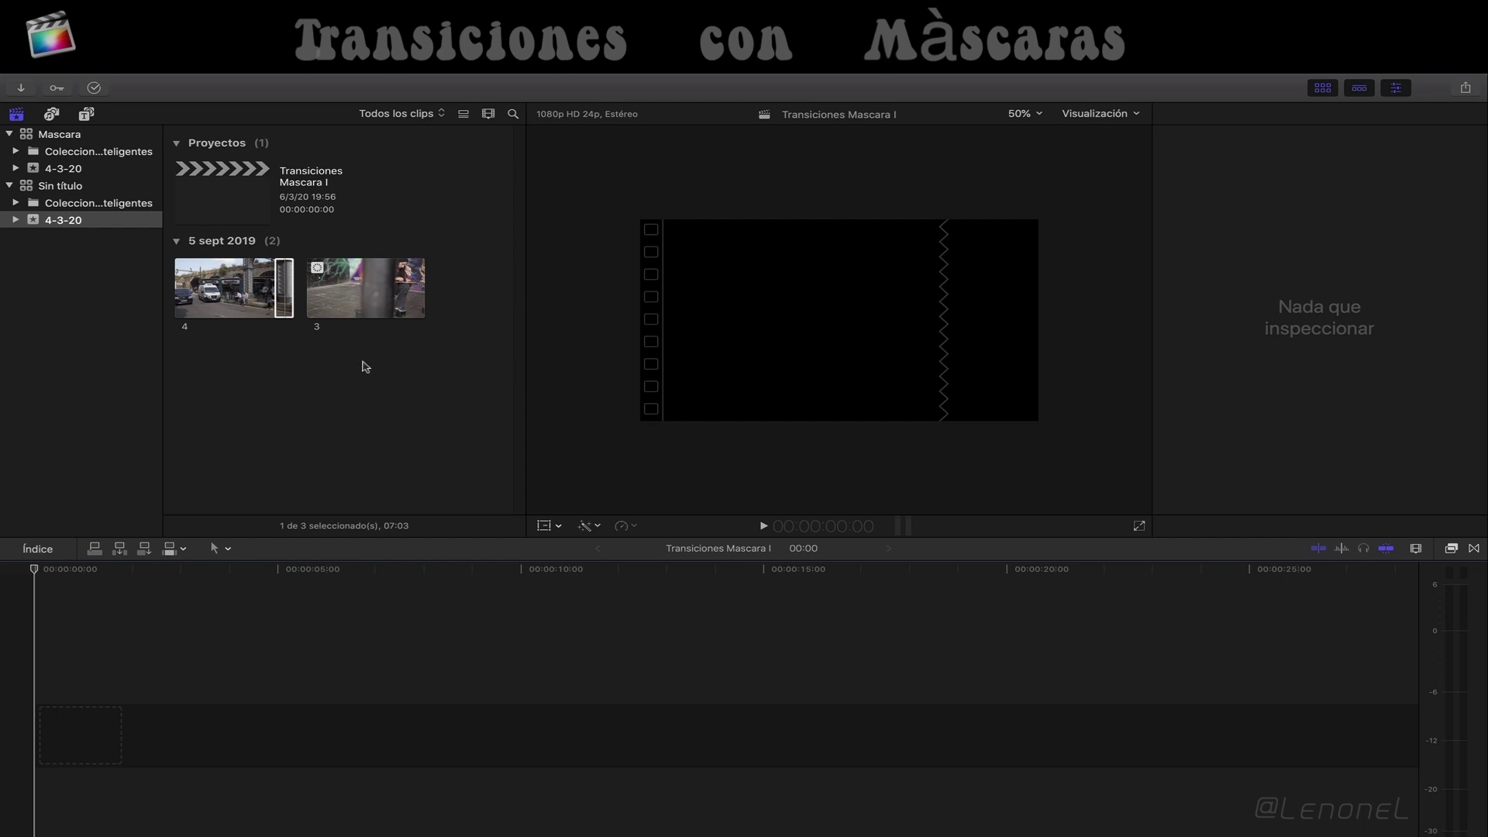
- Drag clip 3 into the empty timeline and append clip 4 after it
click(371, 291)
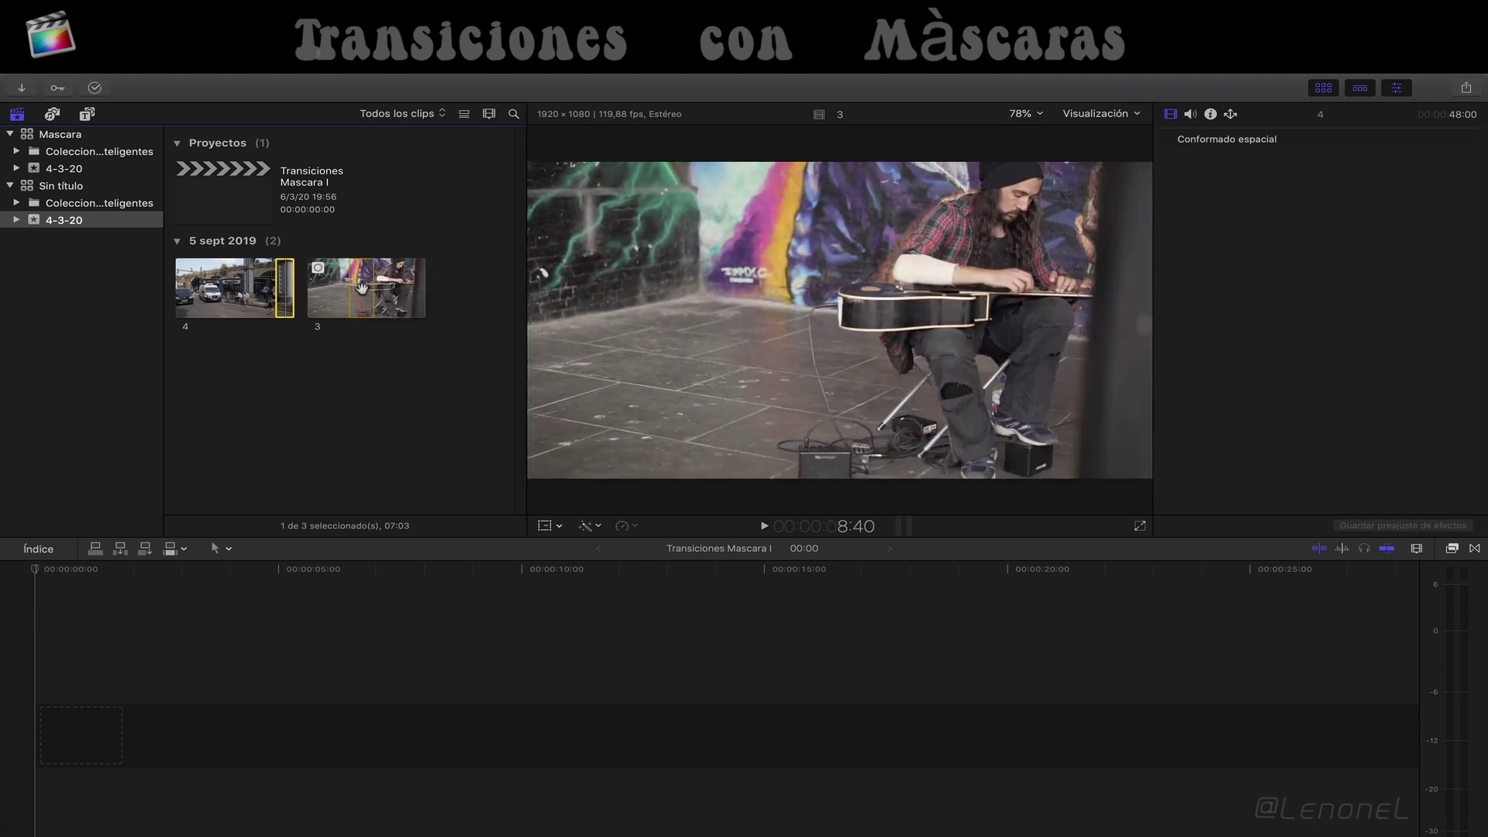
drag(360, 286, 3, 709)
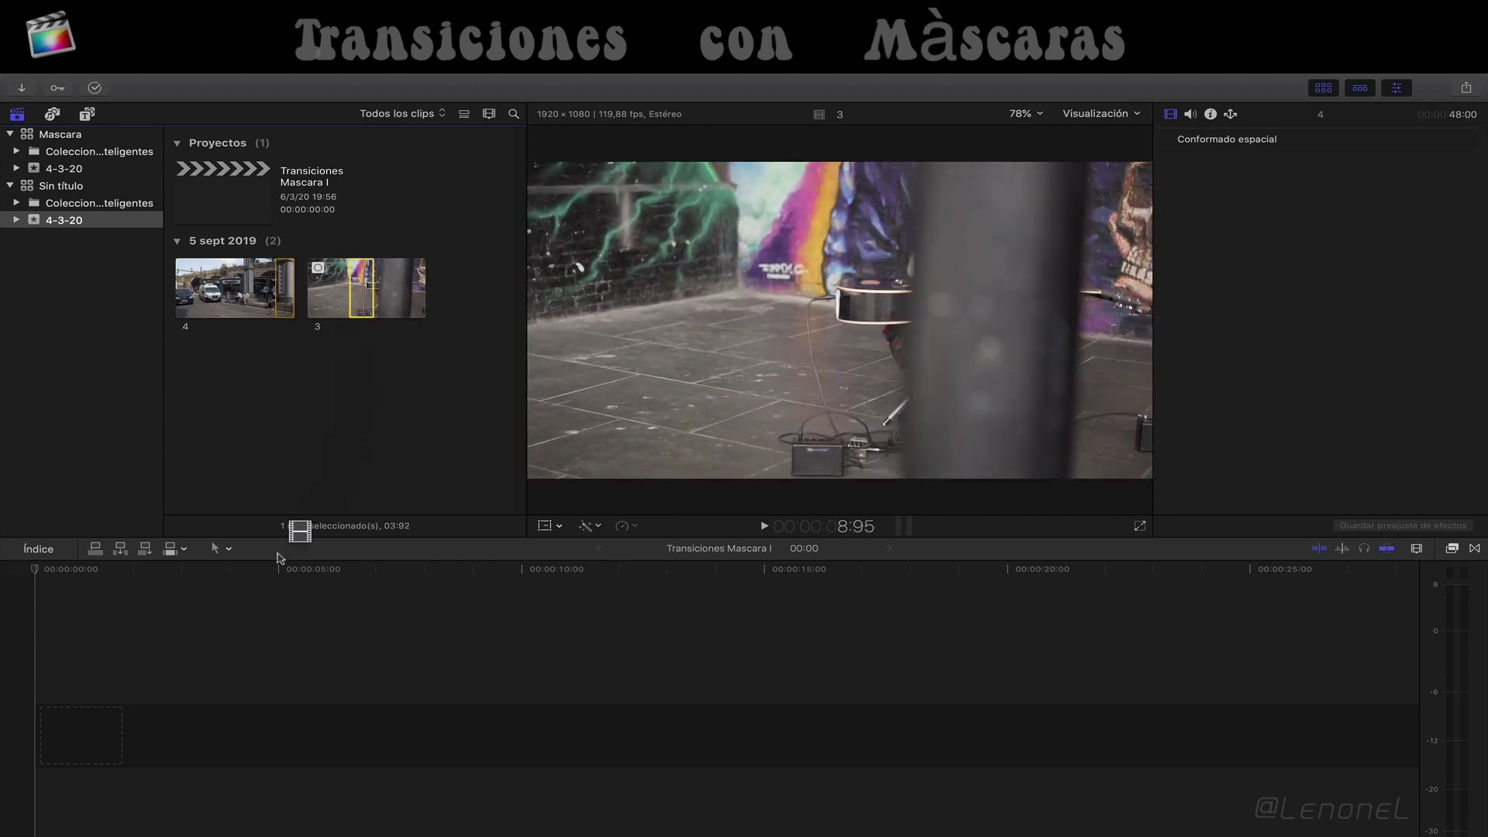
click(118, 752)
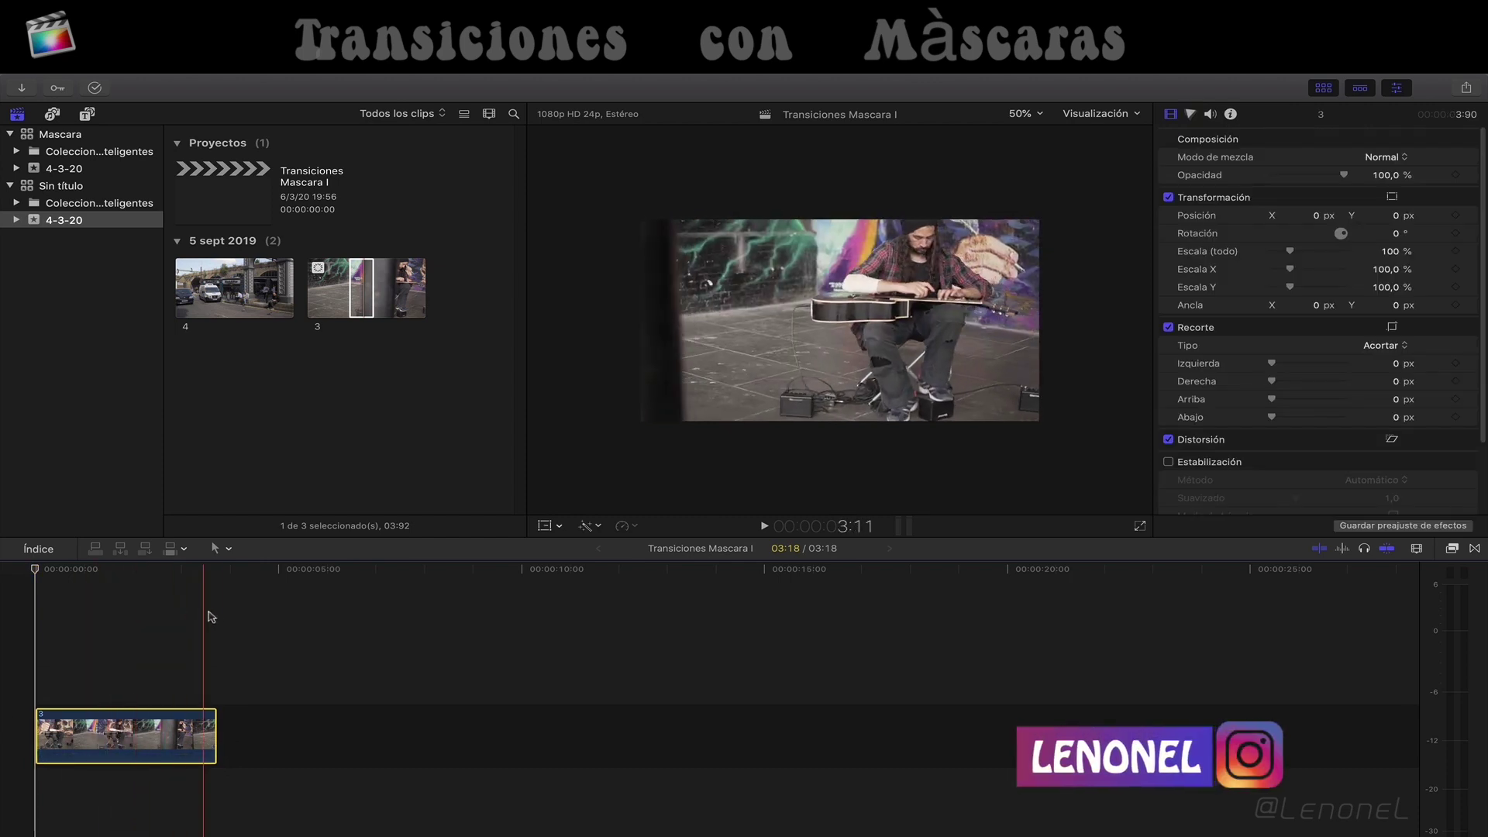
click(268, 295)
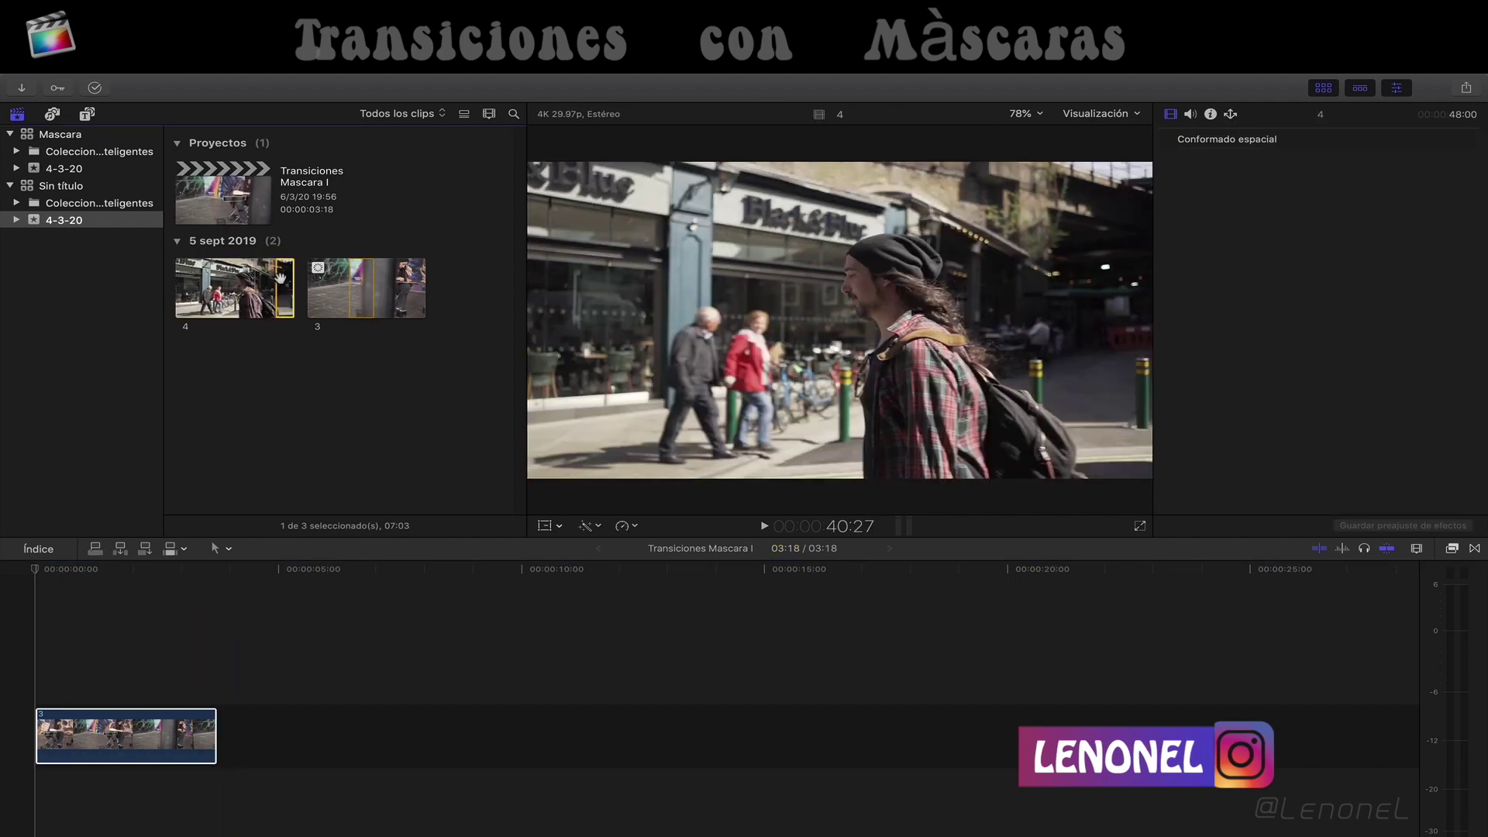
drag(280, 277, 232, 740)
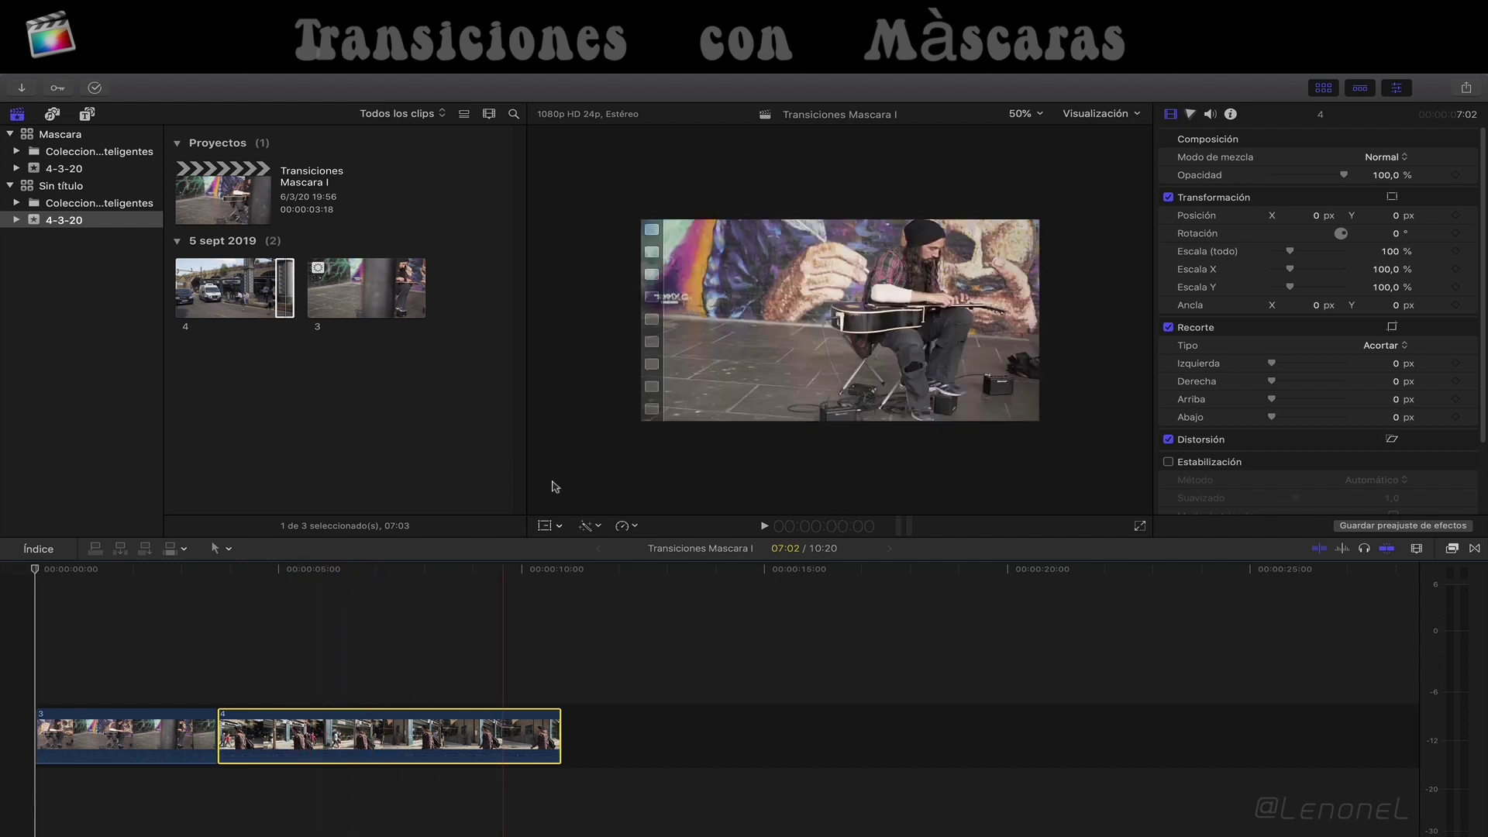
- In Transform mode, flip clip 4 horizontally to an X scale of -101,32 % and accept
click(545, 527)
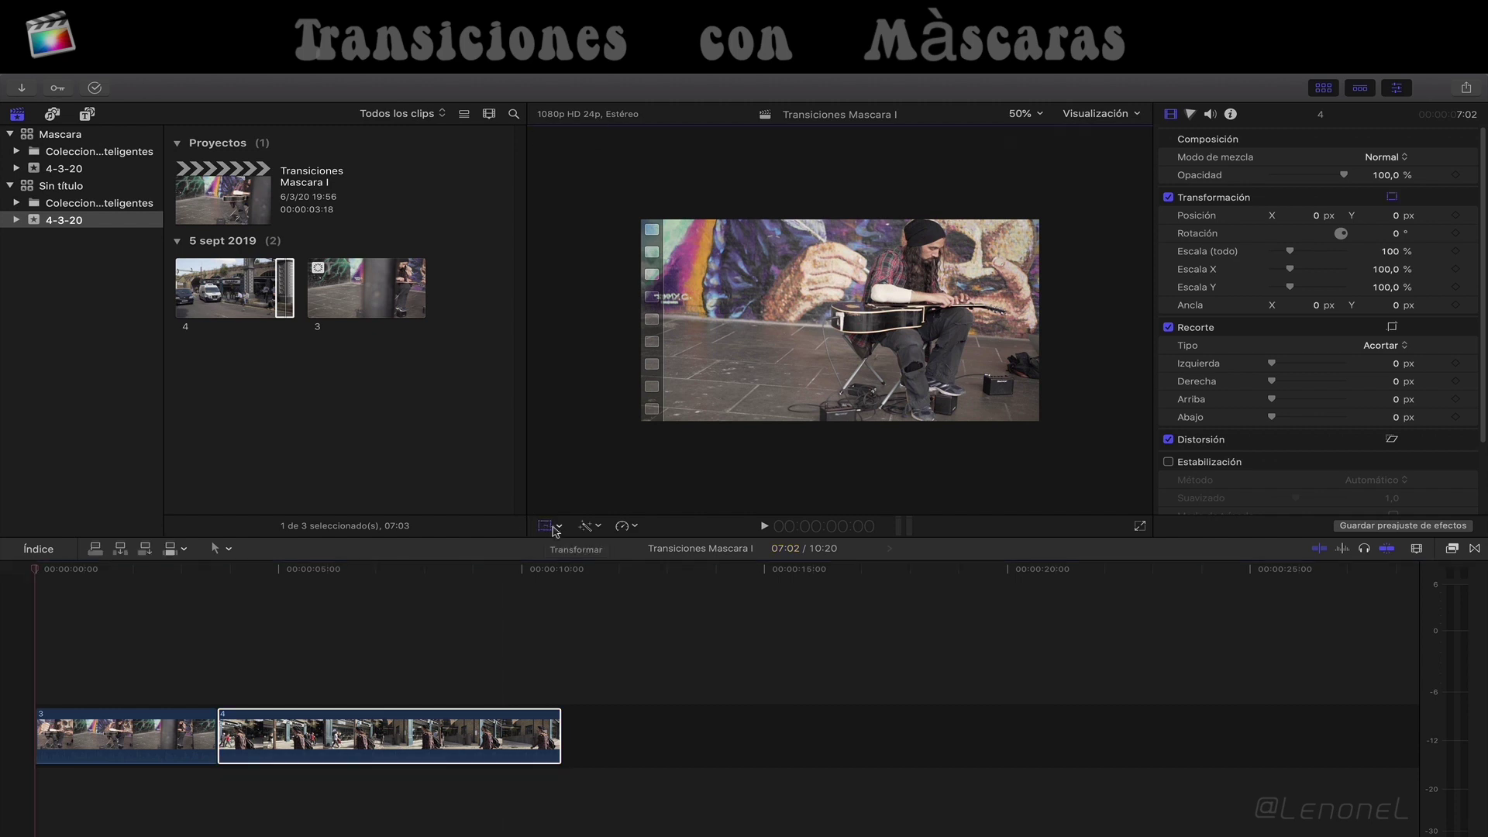
click(559, 526)
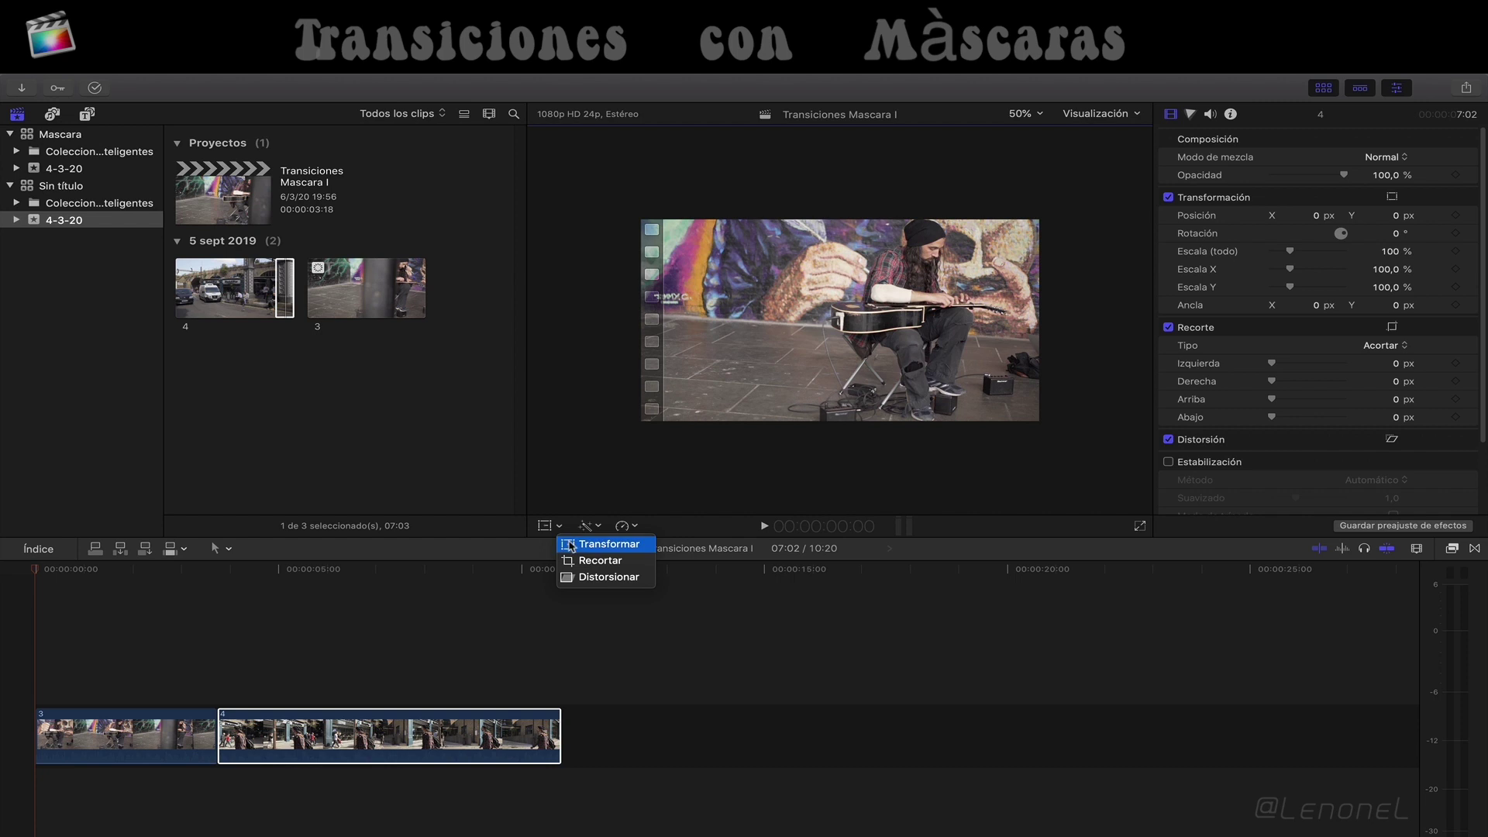
click(570, 545)
click(408, 572)
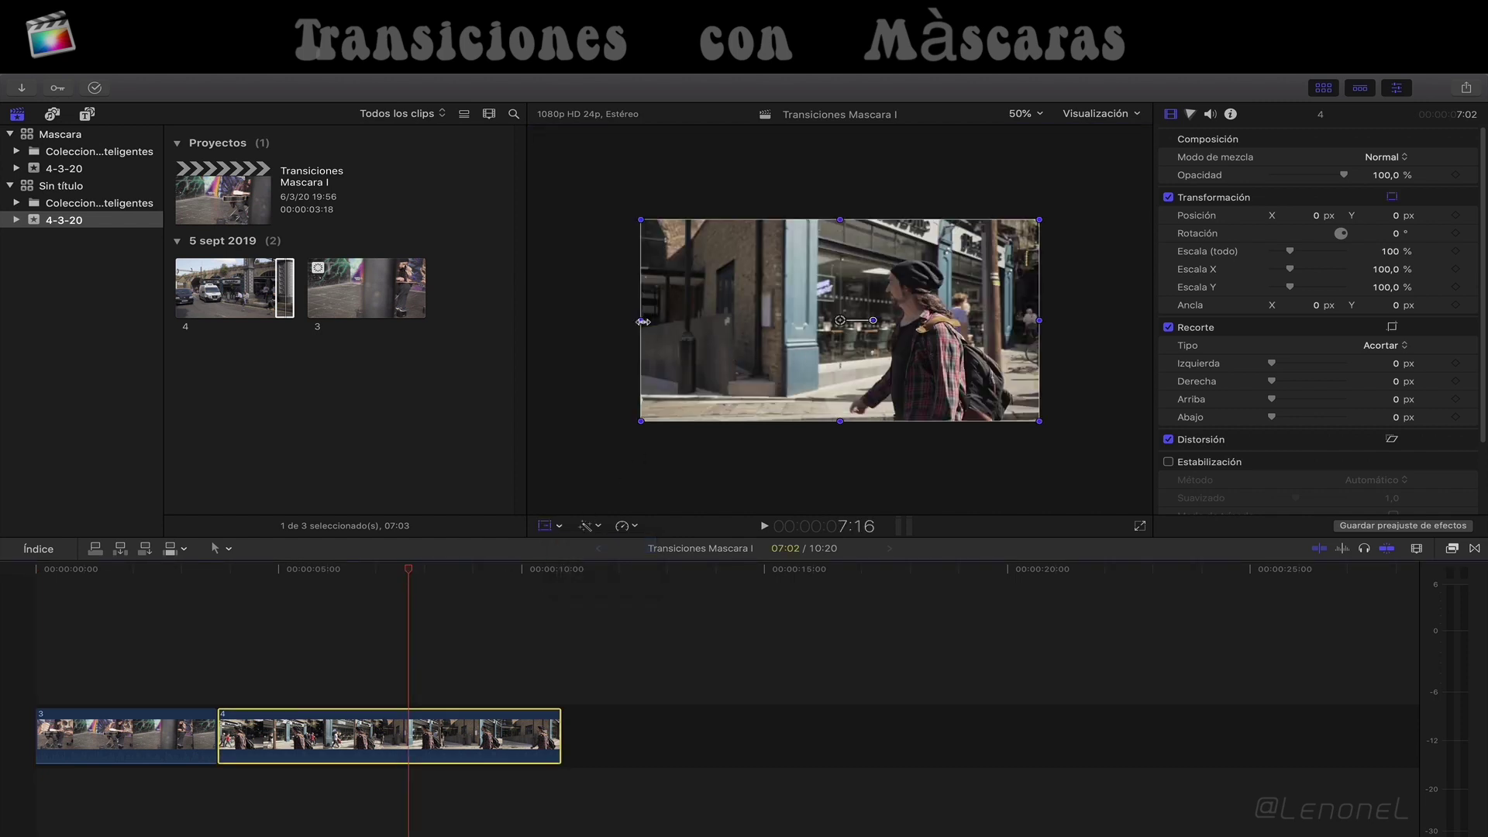
drag(642, 322, 1041, 320)
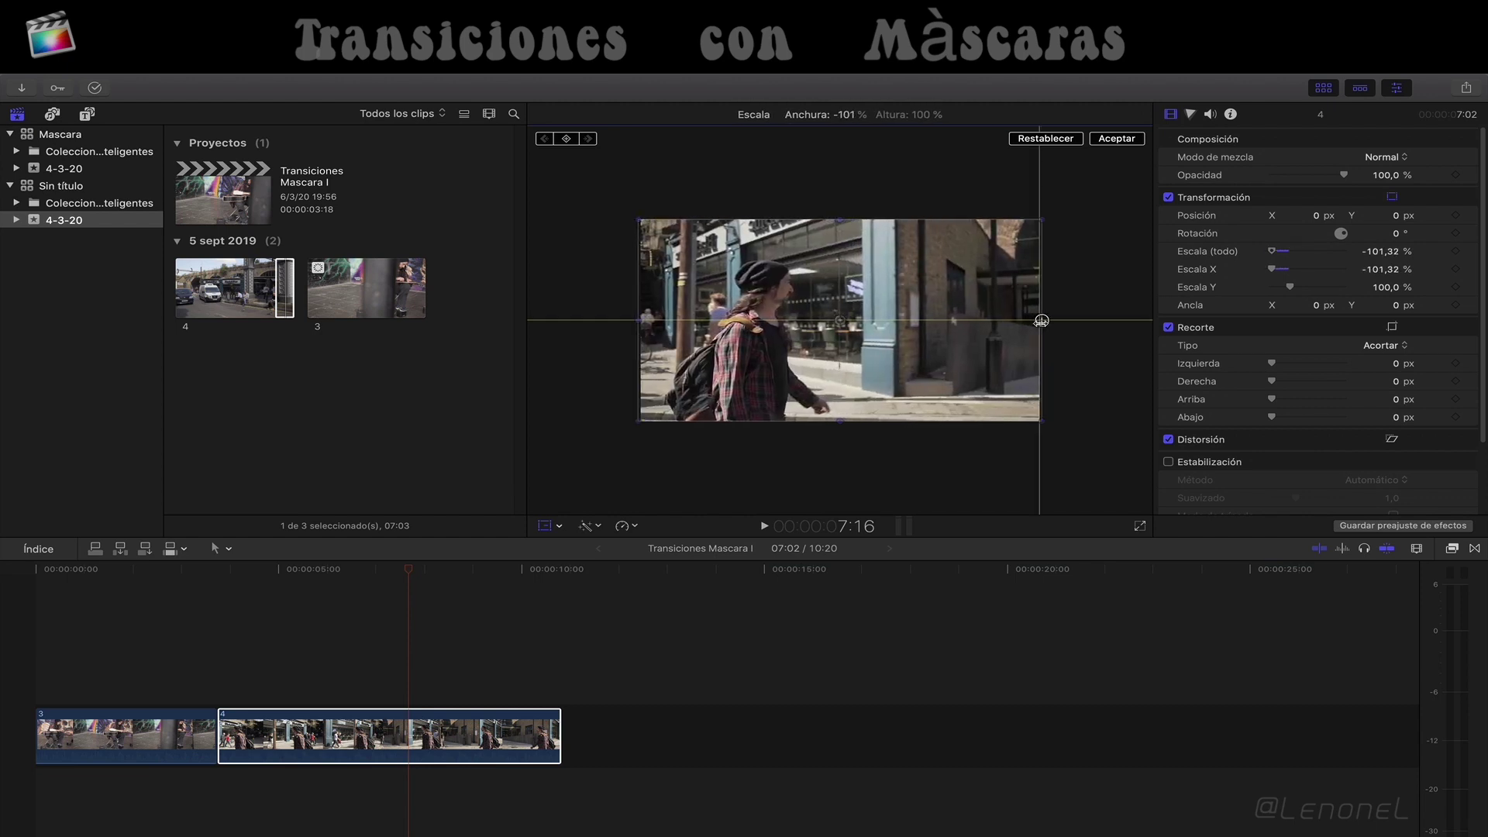
drag(1042, 320, 1042, 320)
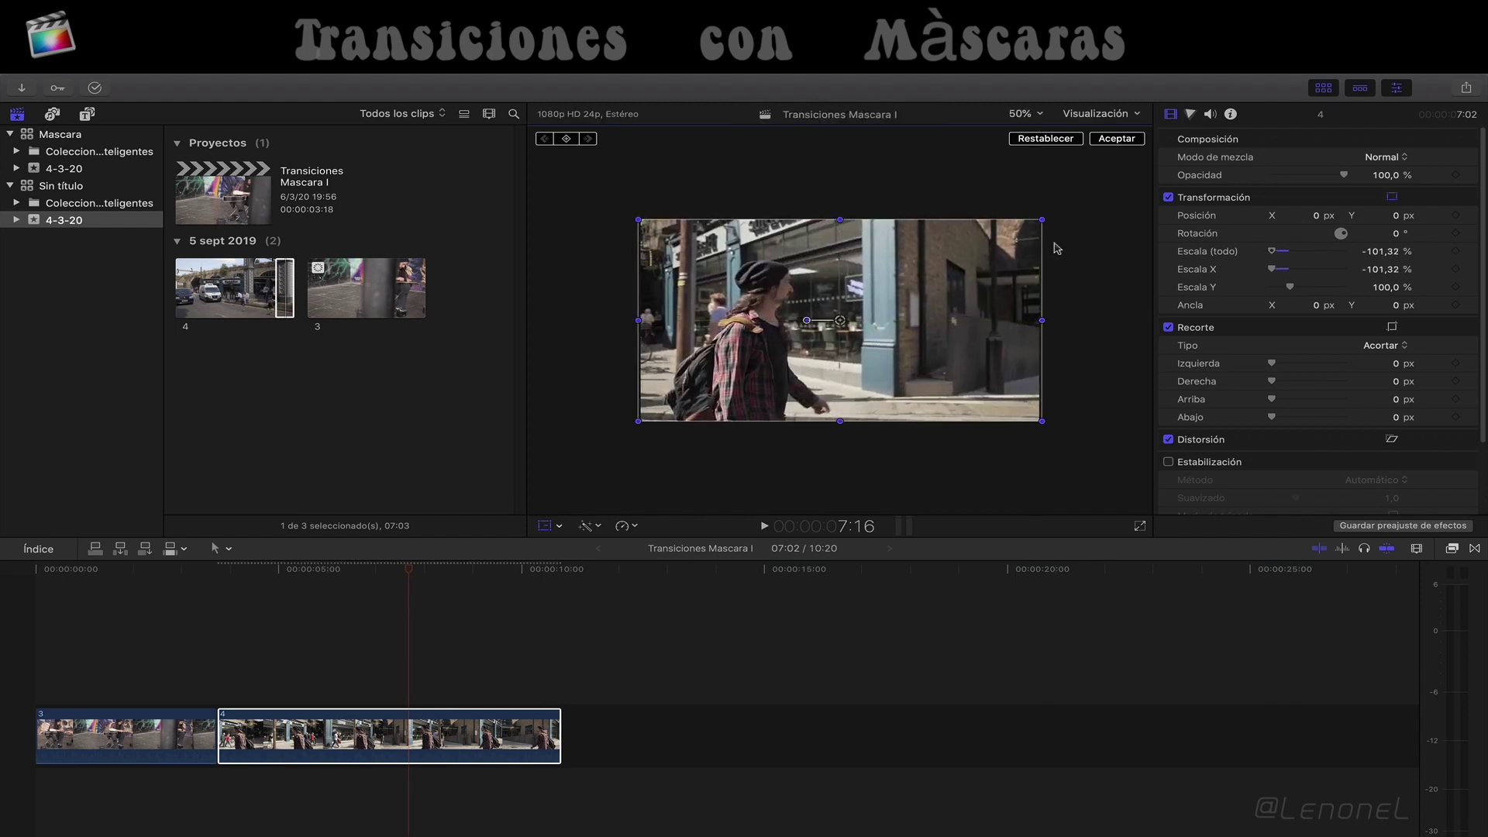
click(1134, 143)
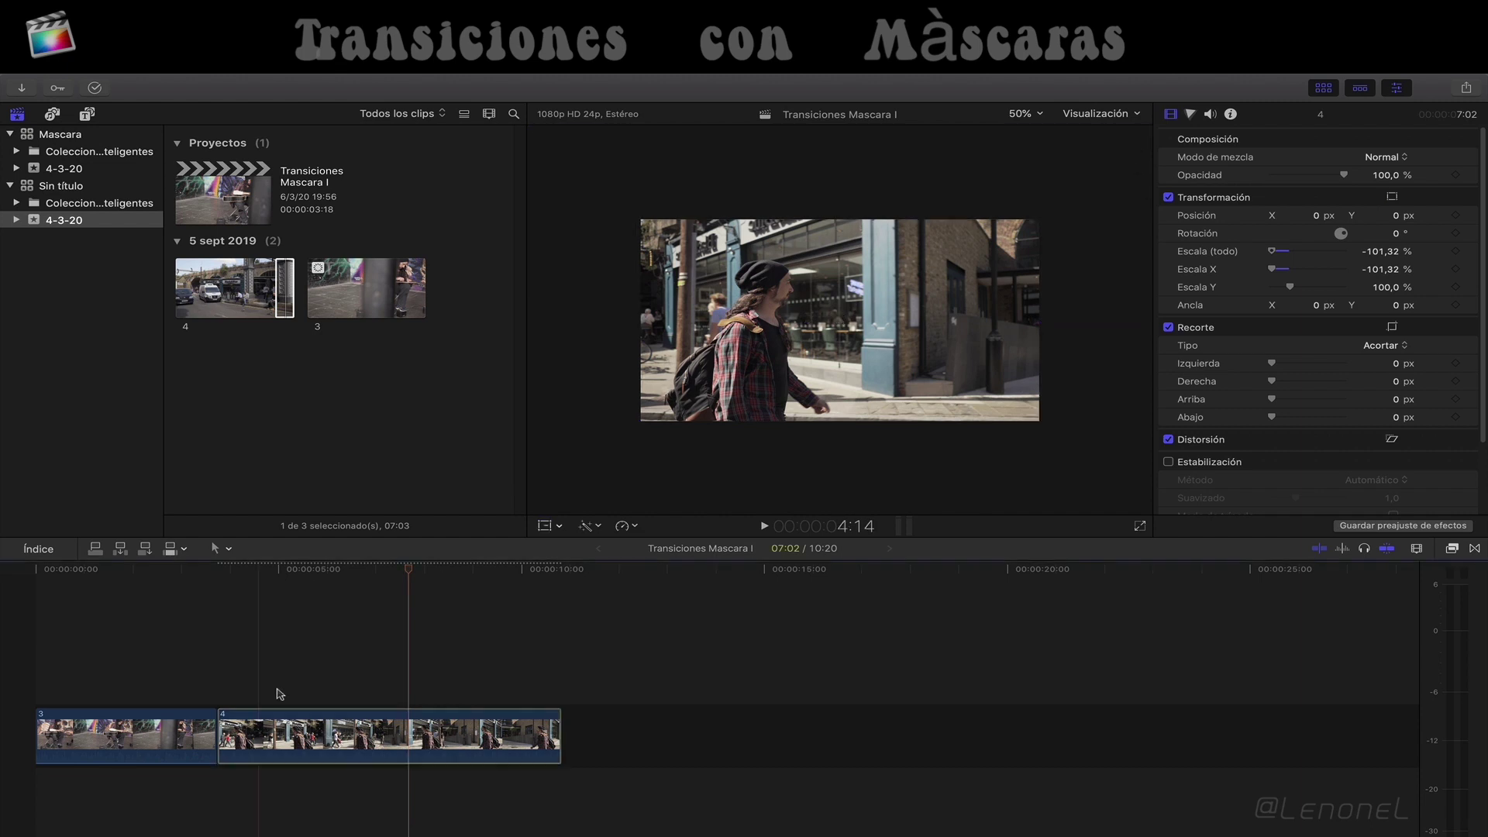
- Split clip 3 at 00:00:01:23
drag(414, 571, 175, 638)
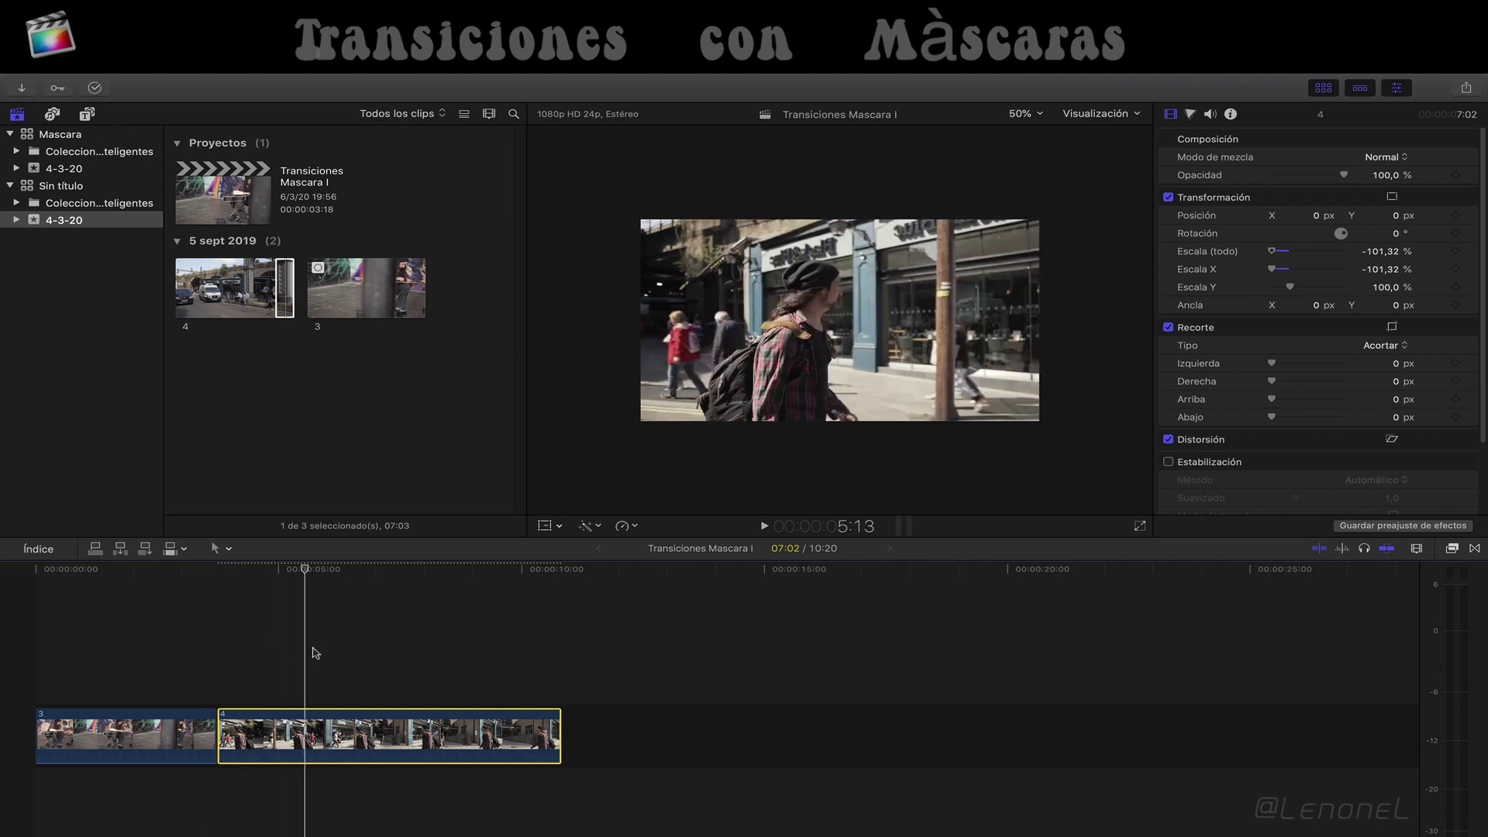
click(134, 736)
drag(134, 578, 132, 577)
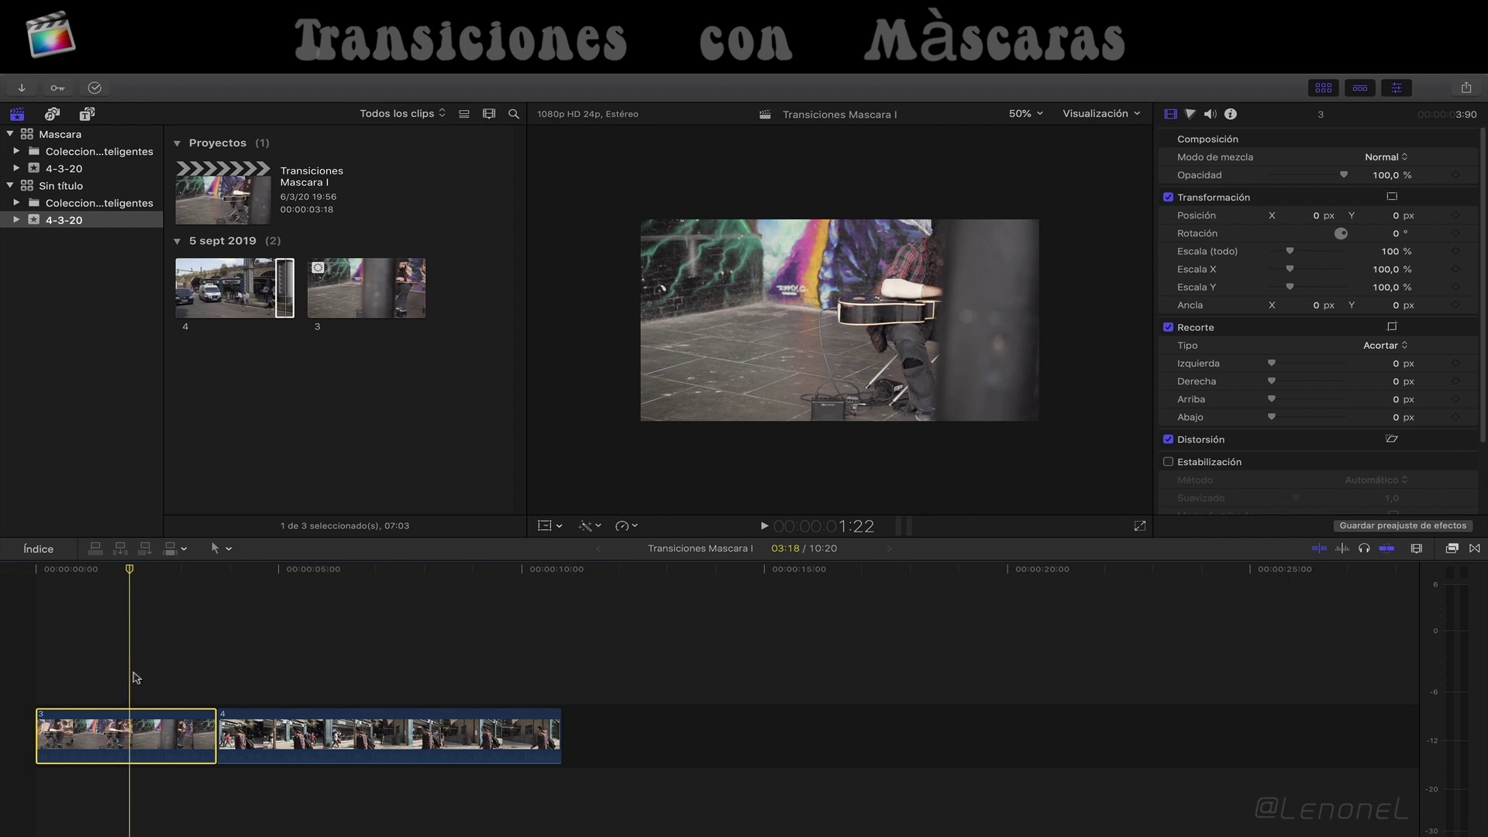
key(ctrl+b)
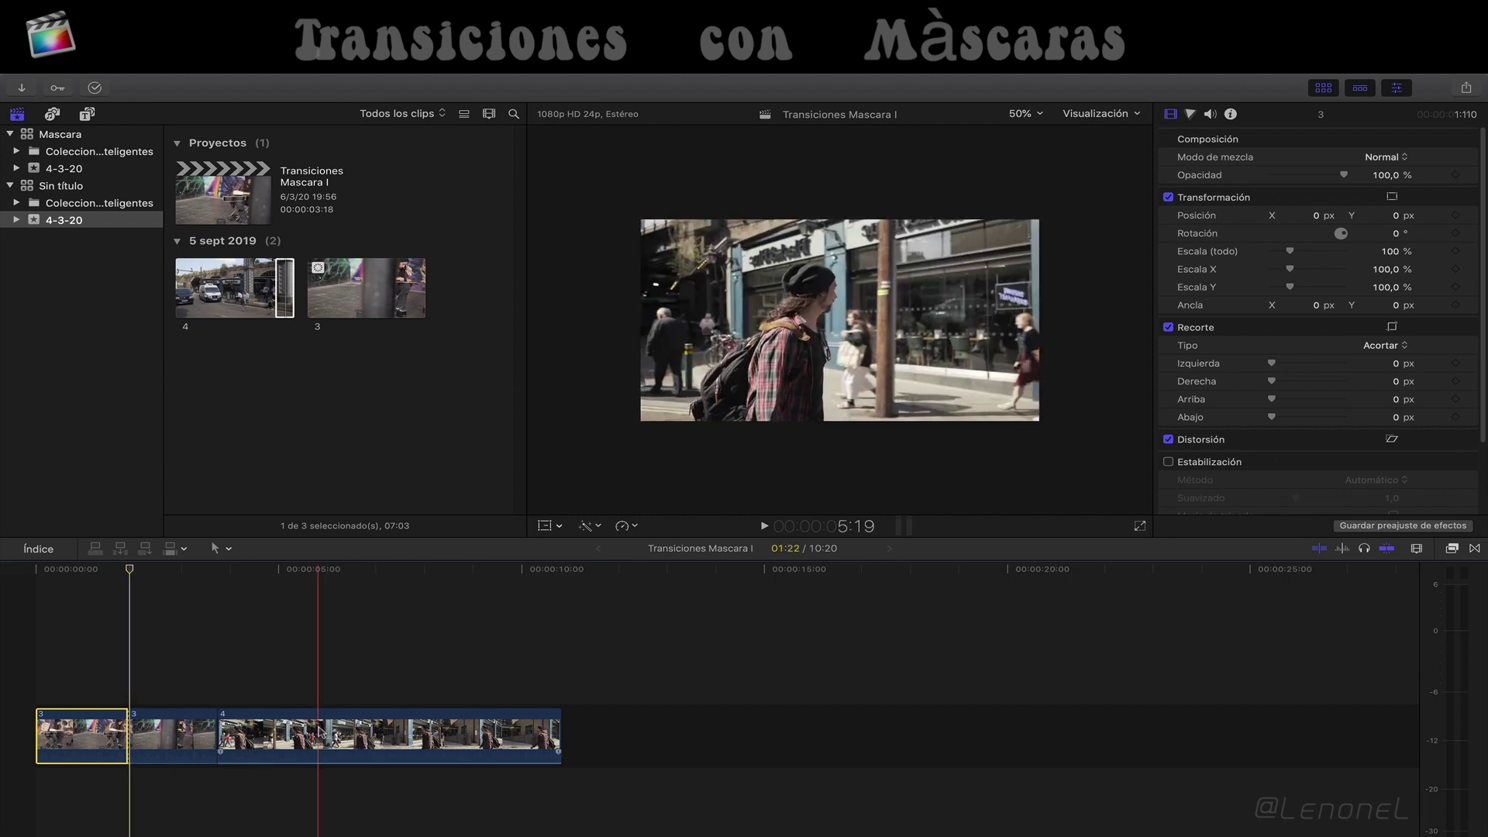
- Move clip 4 to a lane below clip 3, aligned with the cut, and select clip 3's second piece
drag(318, 732, 232, 798)
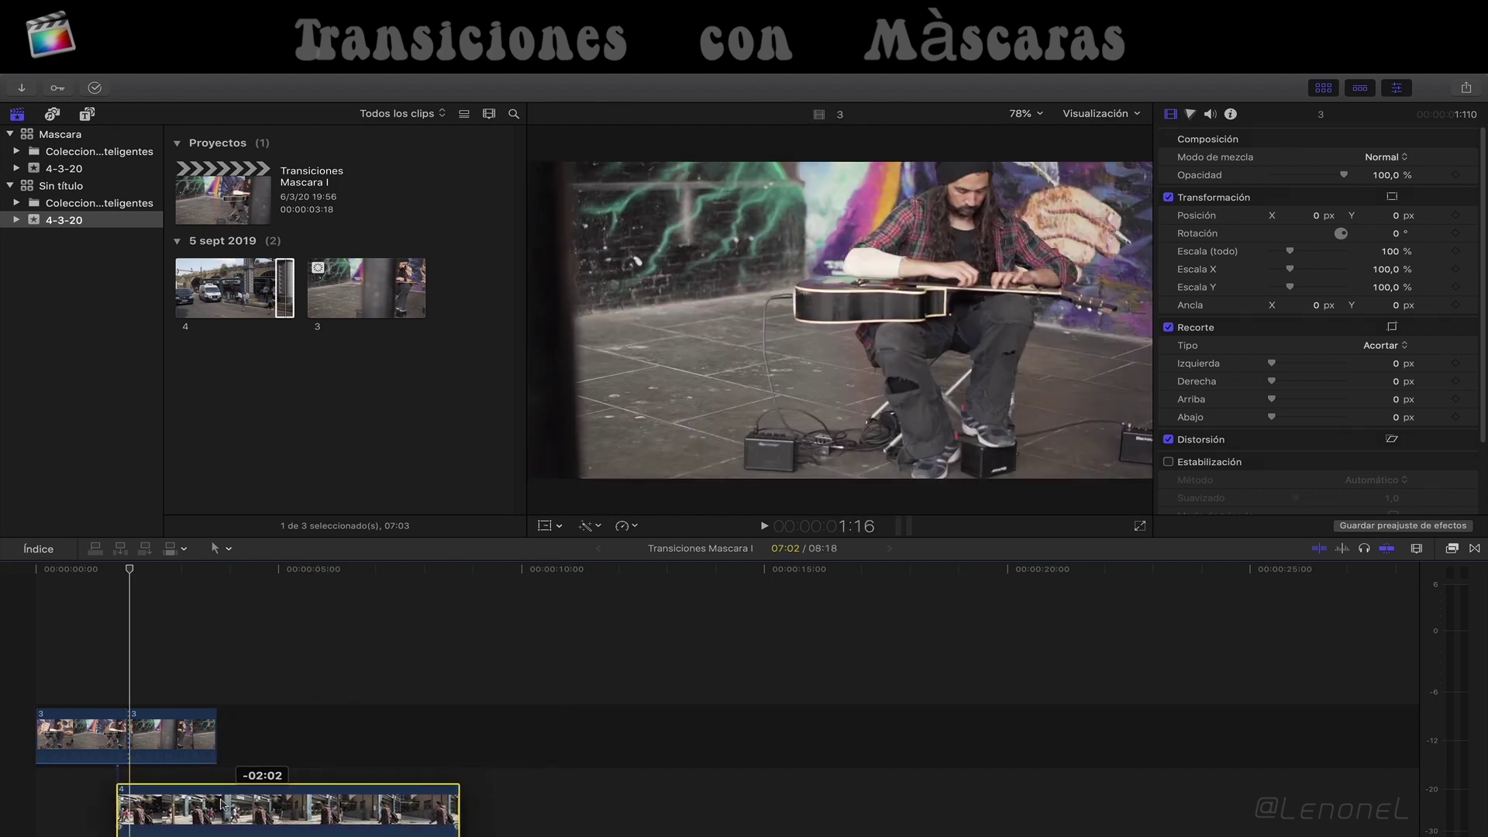
drag(233, 798, 237, 792)
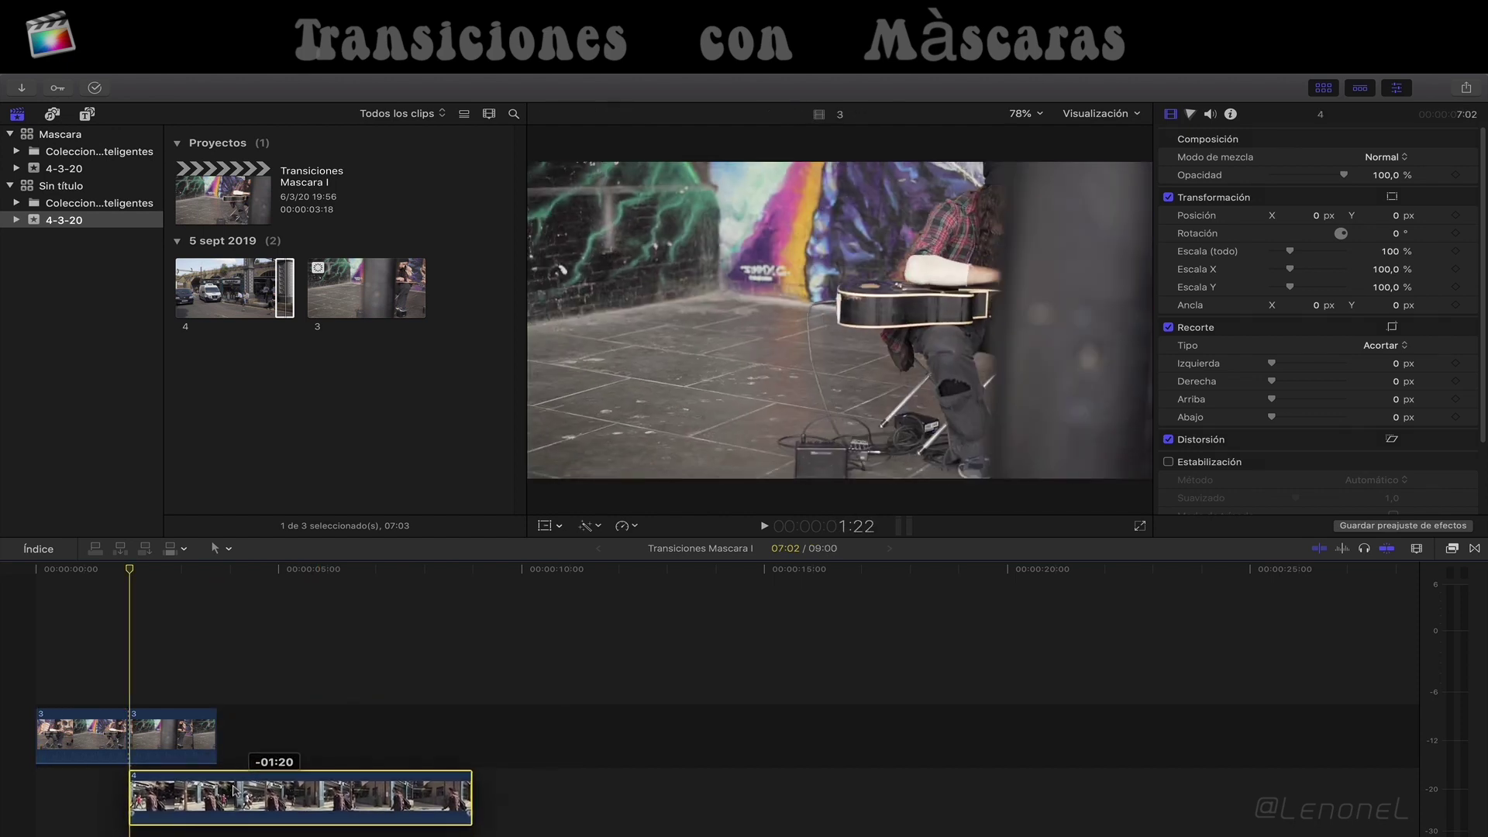
click(168, 736)
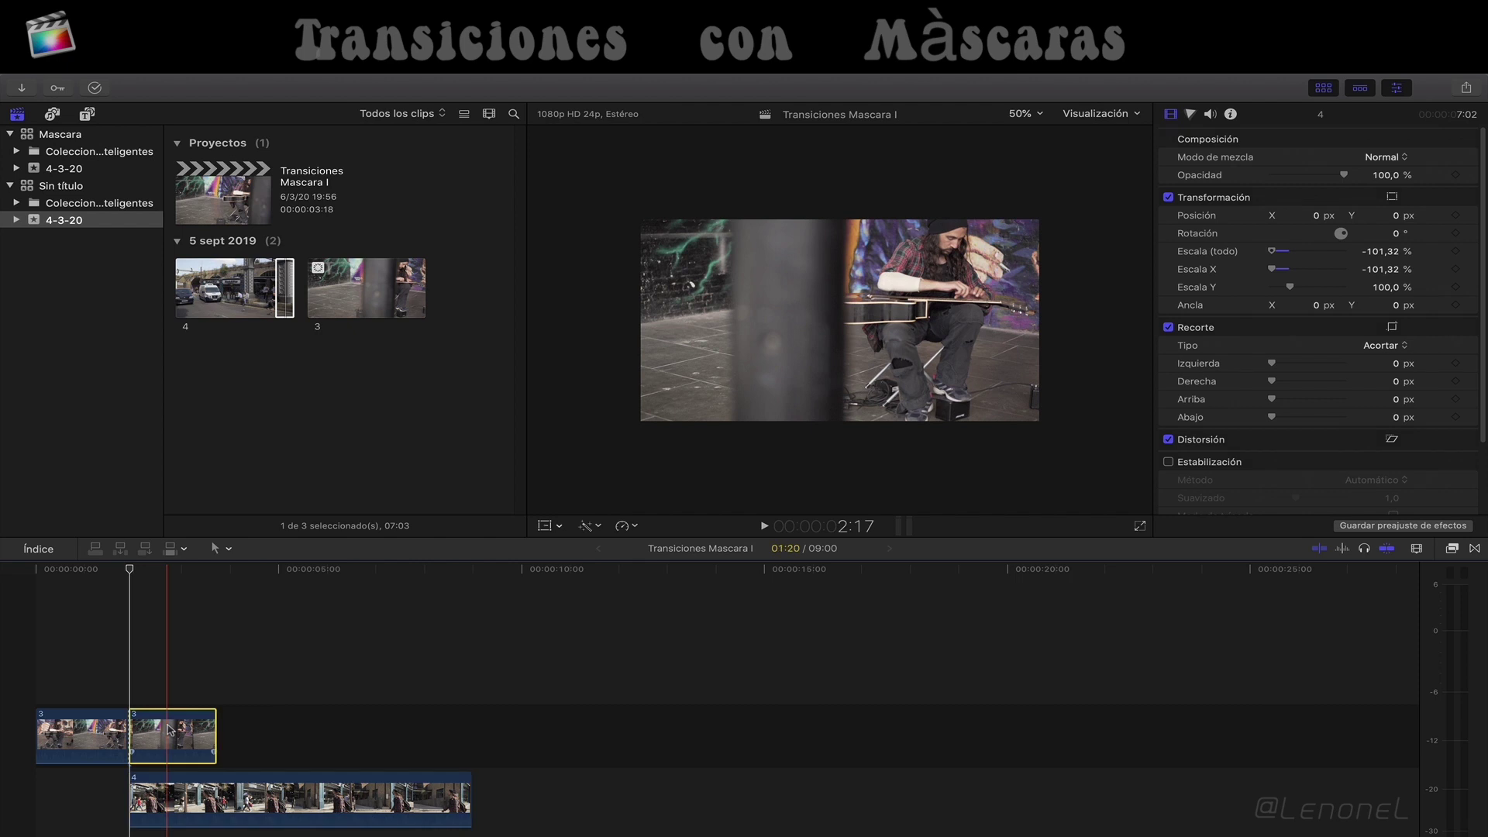
drag(130, 572, 162, 595)
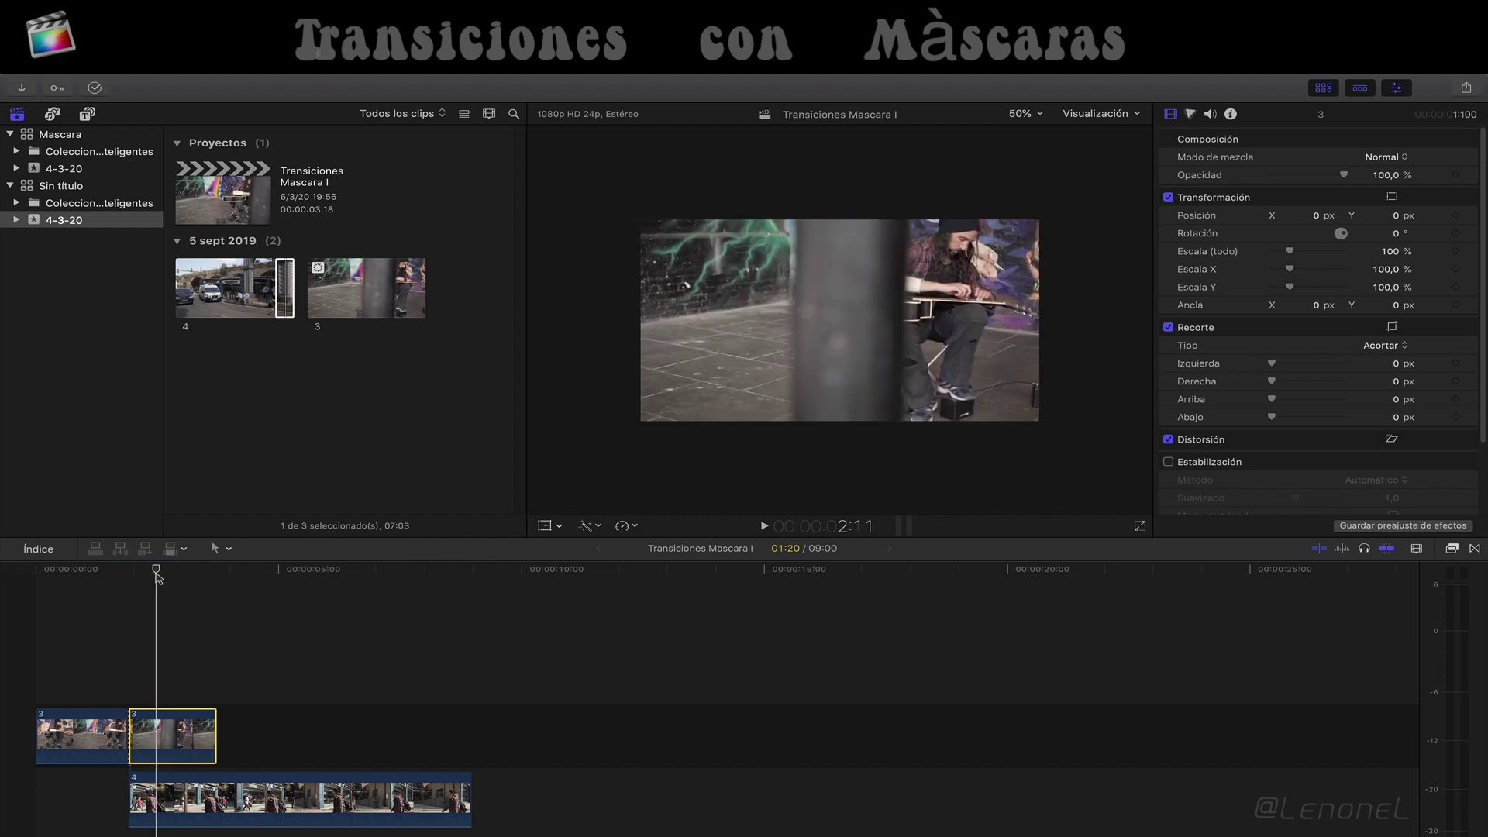
- Drop Máscara de dibujo from the Effects browser onto clip 3 and hide the Browser
click(1454, 549)
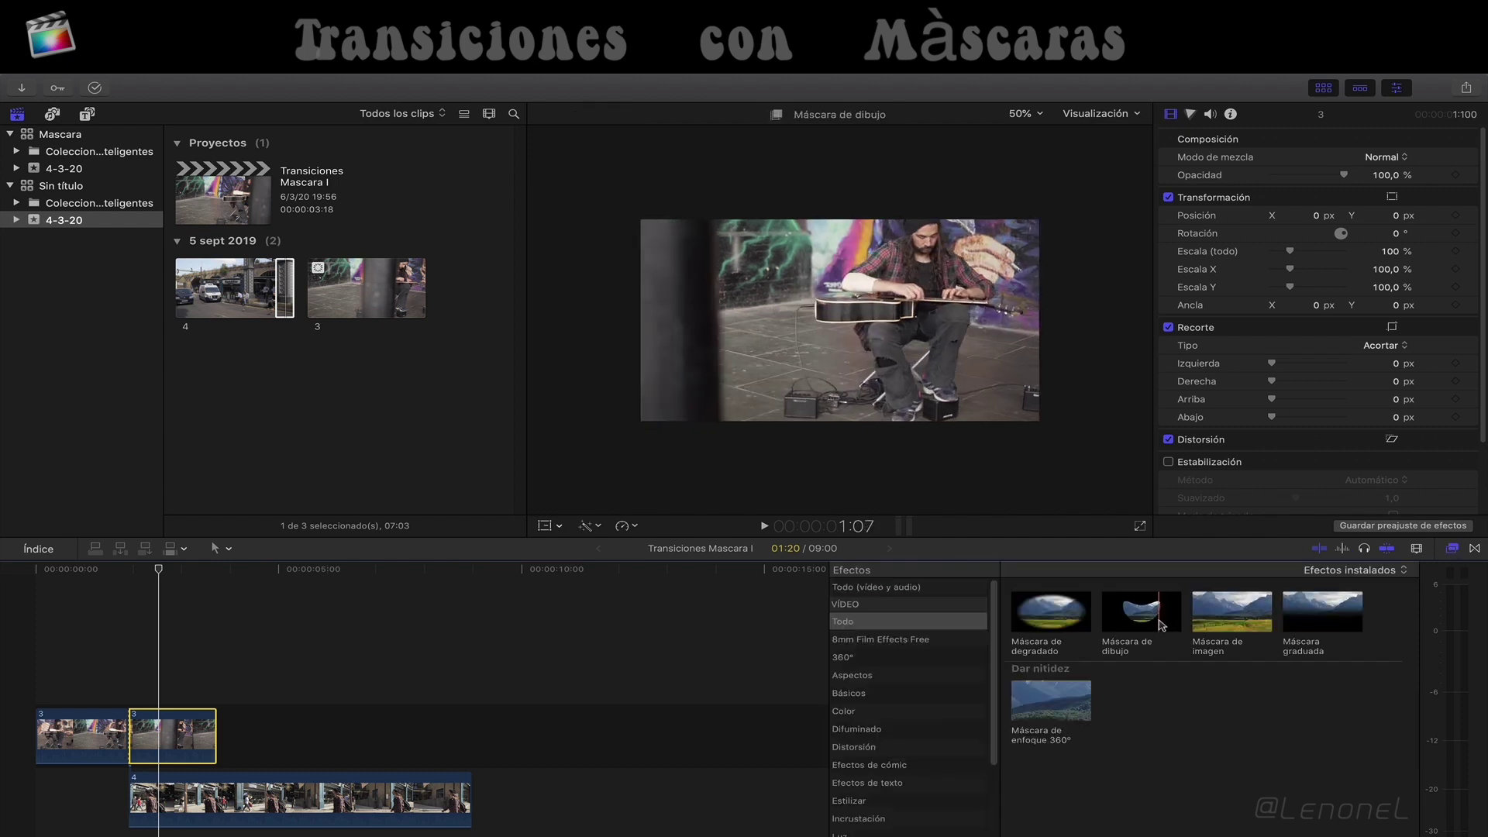
drag(1161, 624, 188, 756)
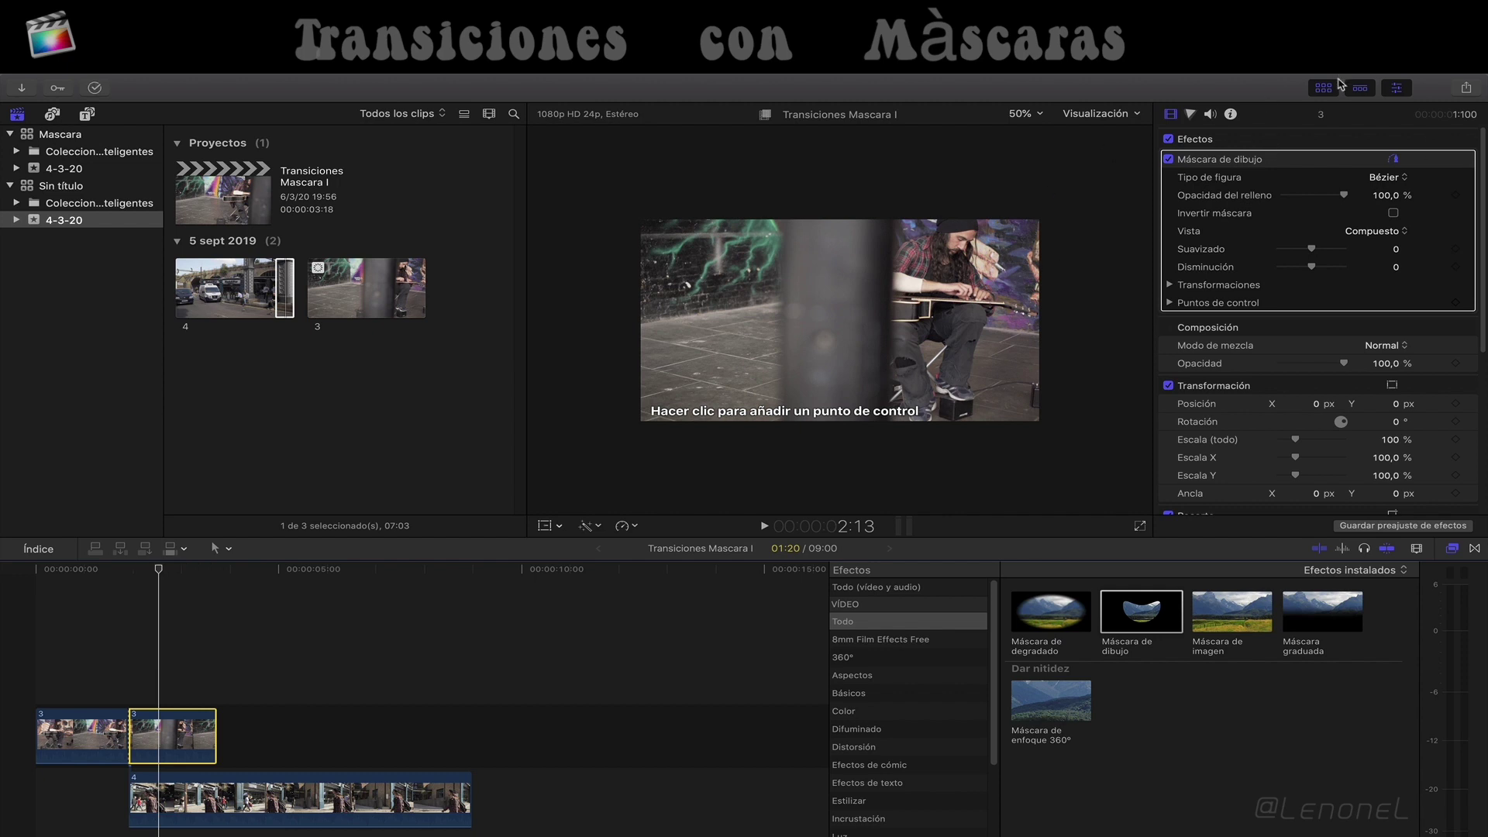
click(1333, 90)
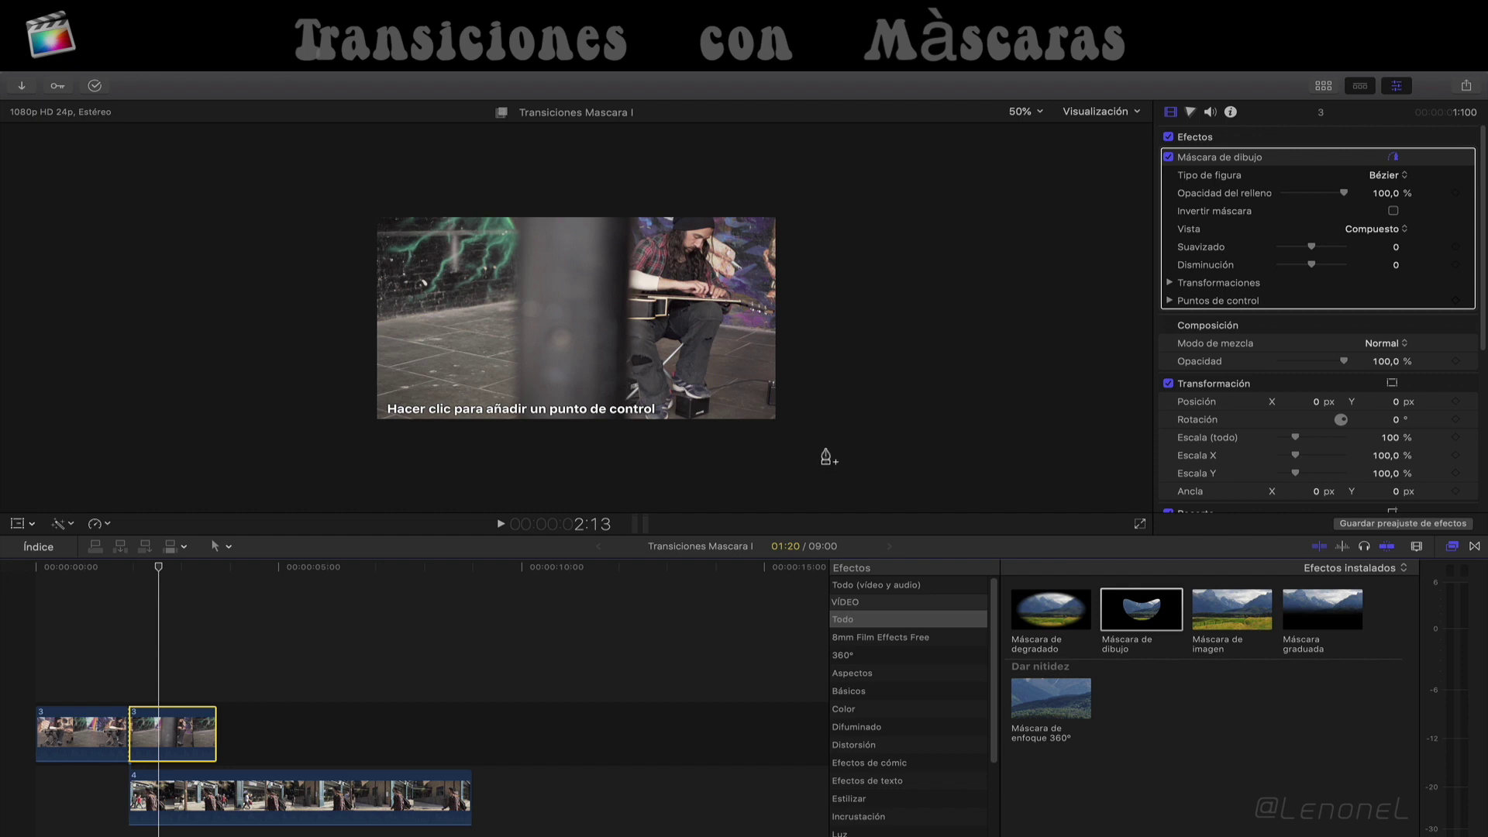
- Draw a four-point rectangular mask right of the frame, invert it, and return the playhead to 1:22
click(819, 445)
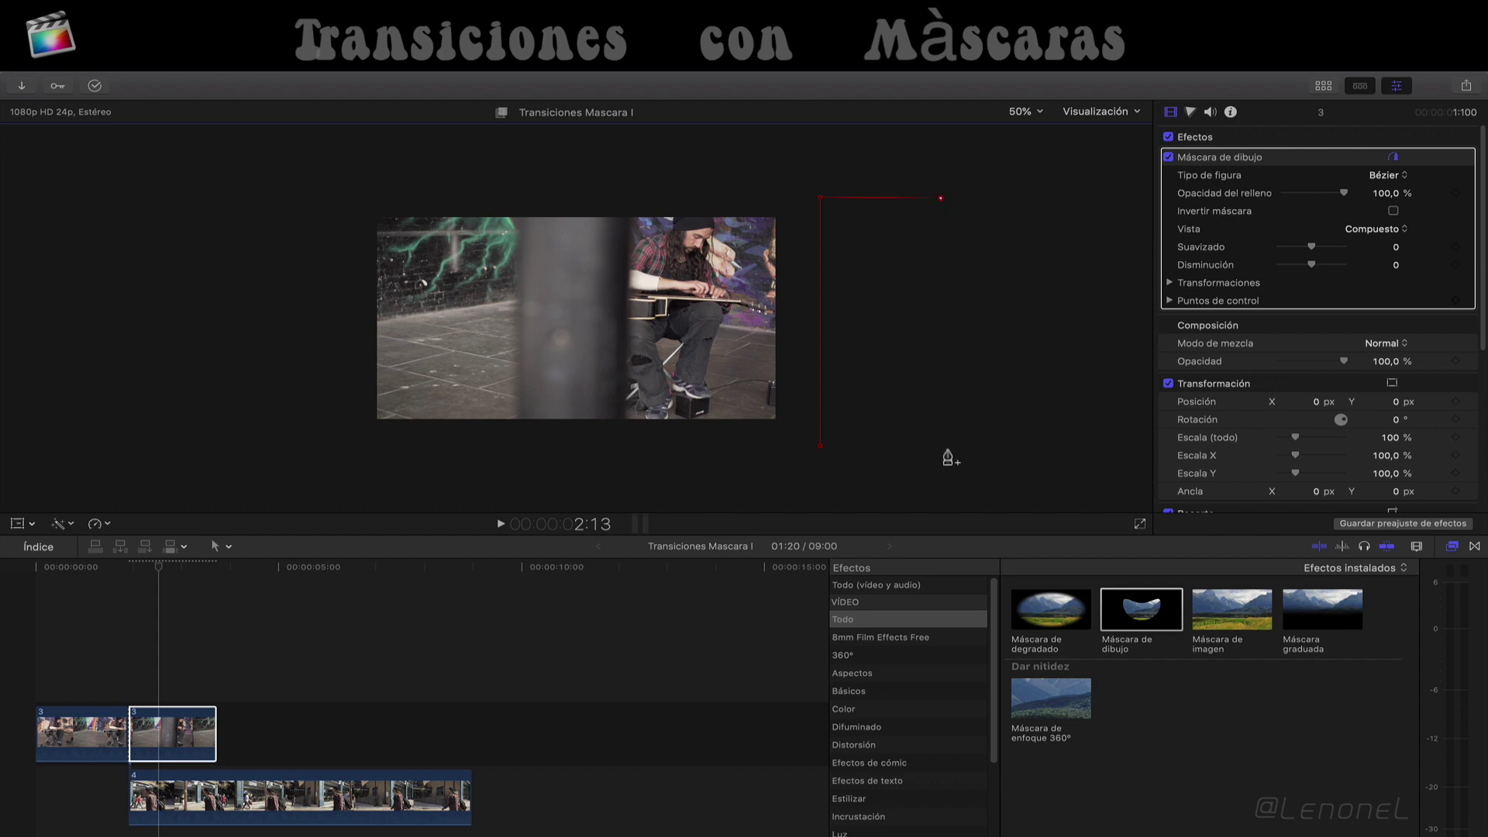
click(820, 447)
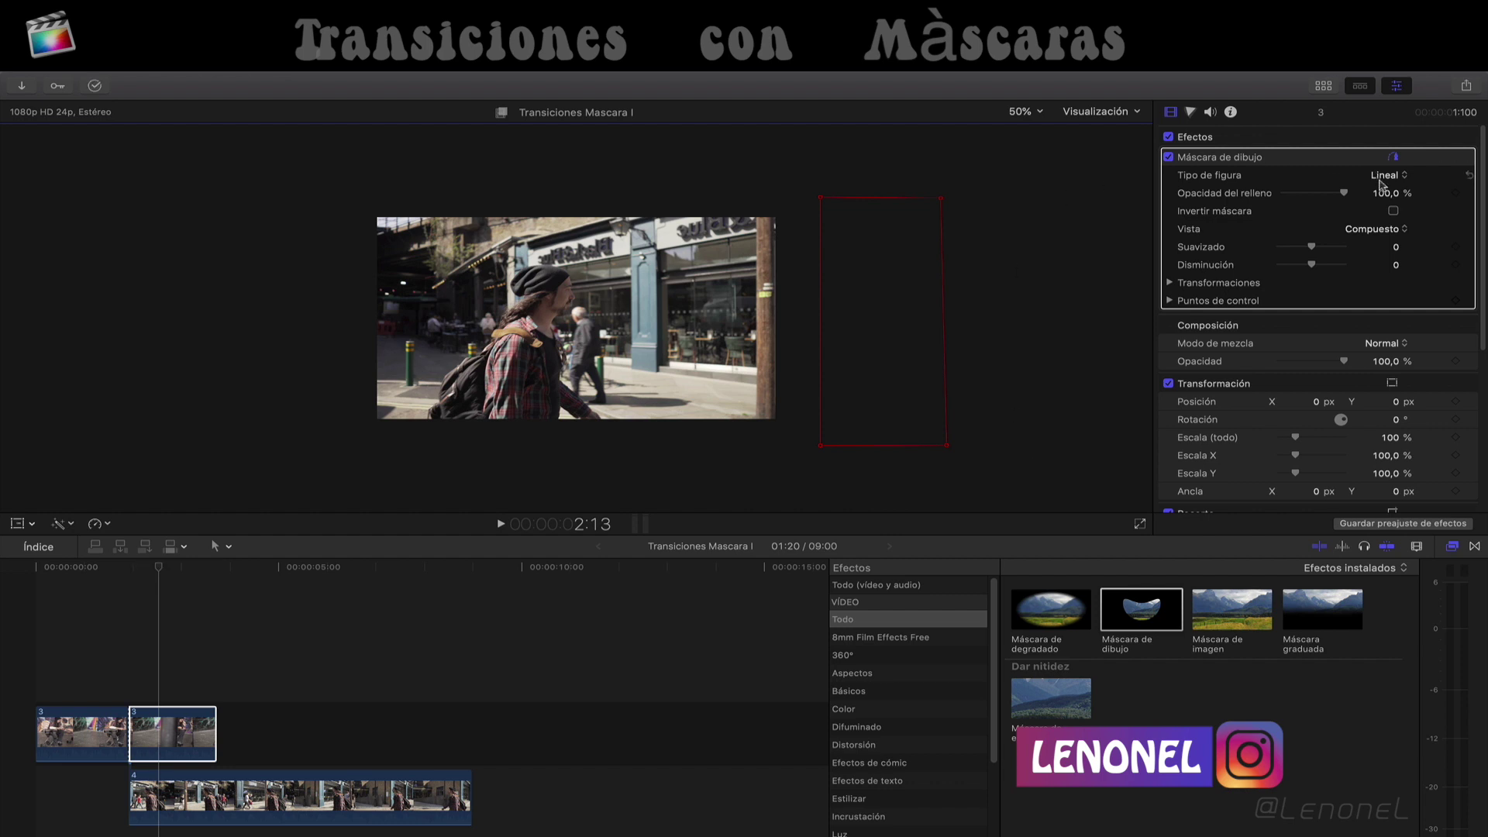
click(1394, 210)
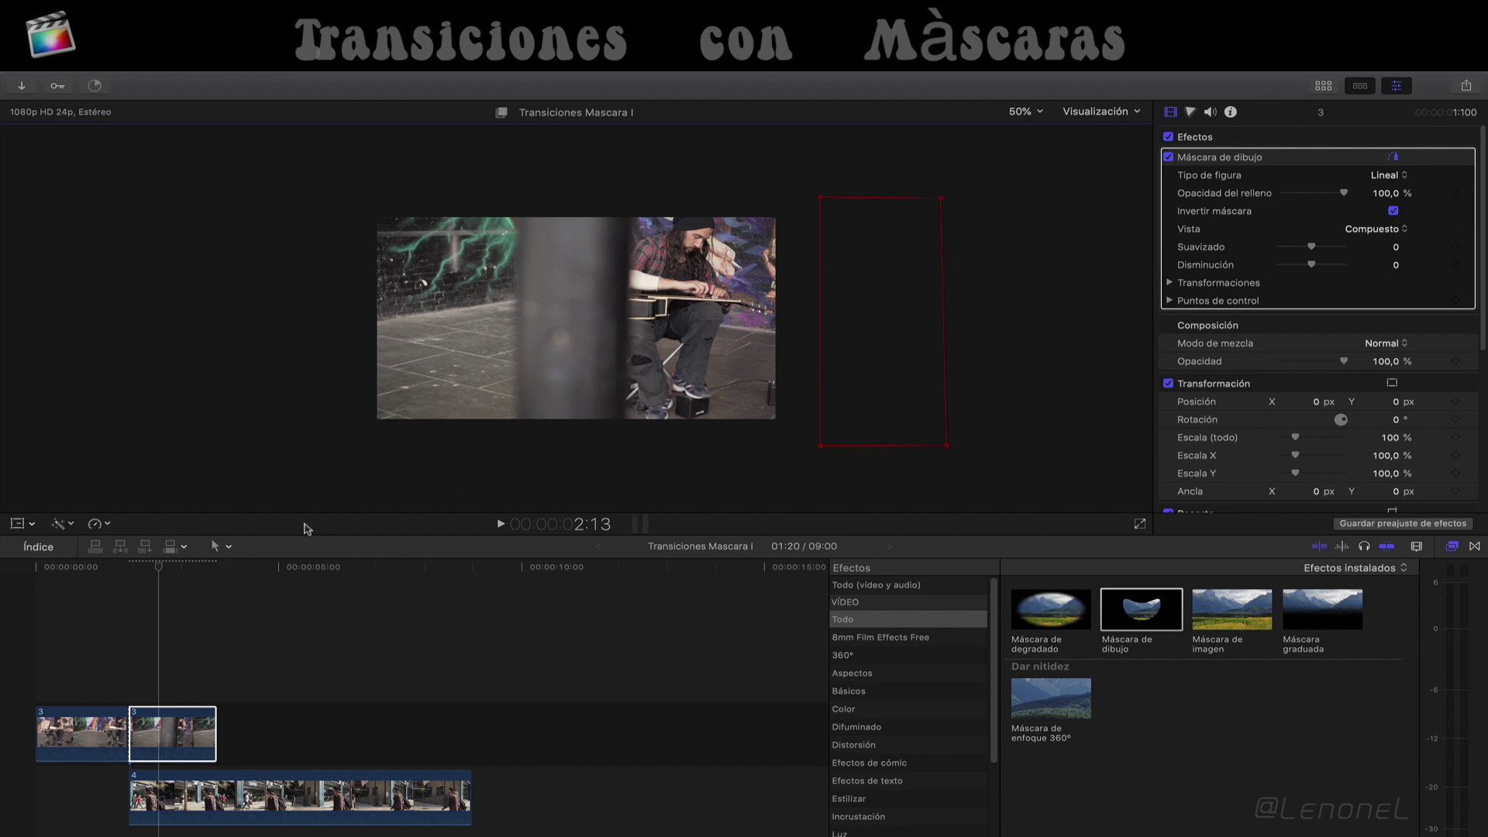
click(161, 570)
drag(161, 569, 130, 575)
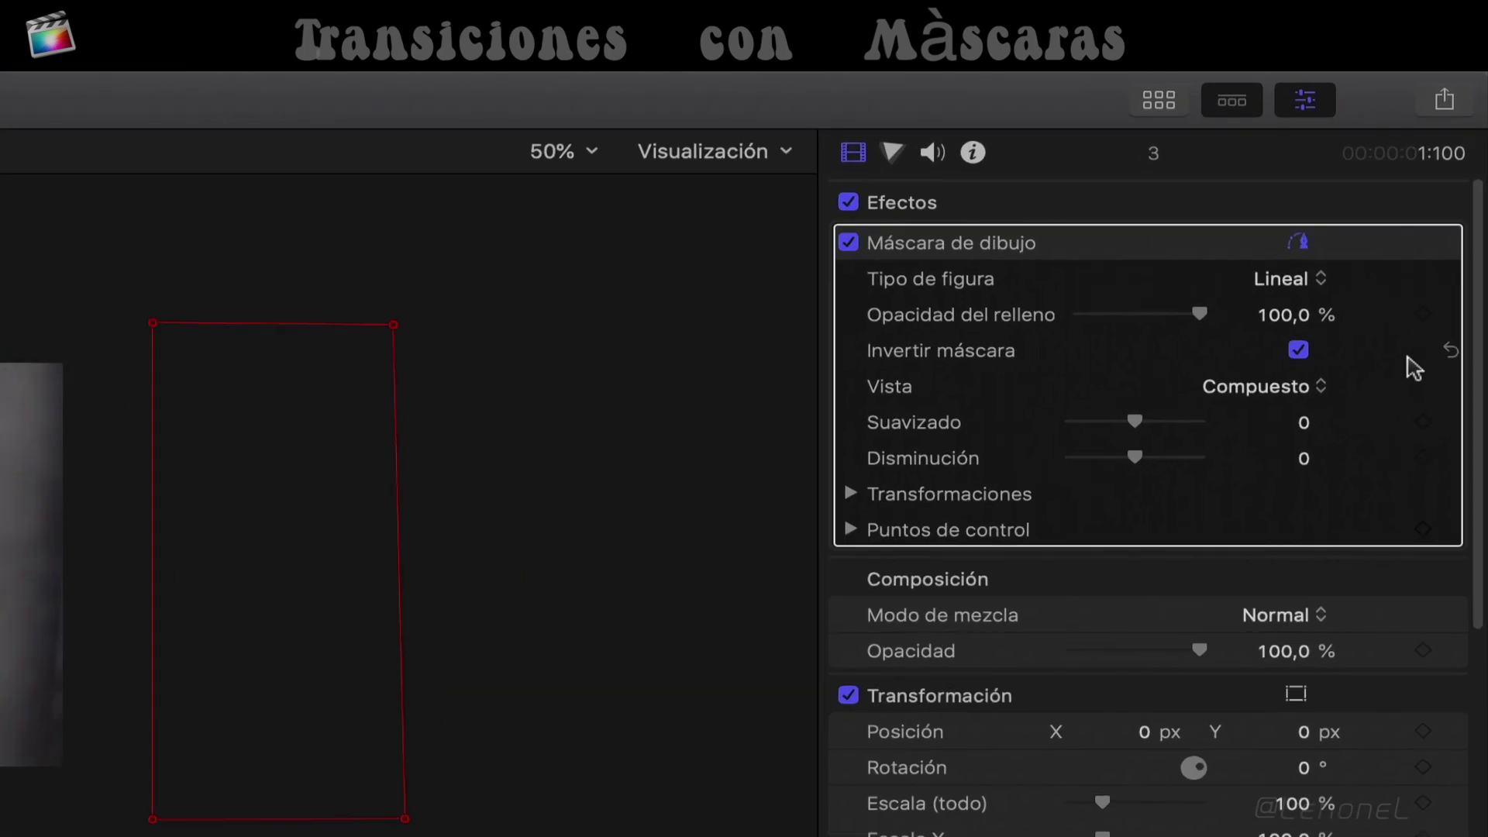
- Expand Transformaciones and add keyframes for the mask's Suavizado and Disminución at 1:22
click(850, 494)
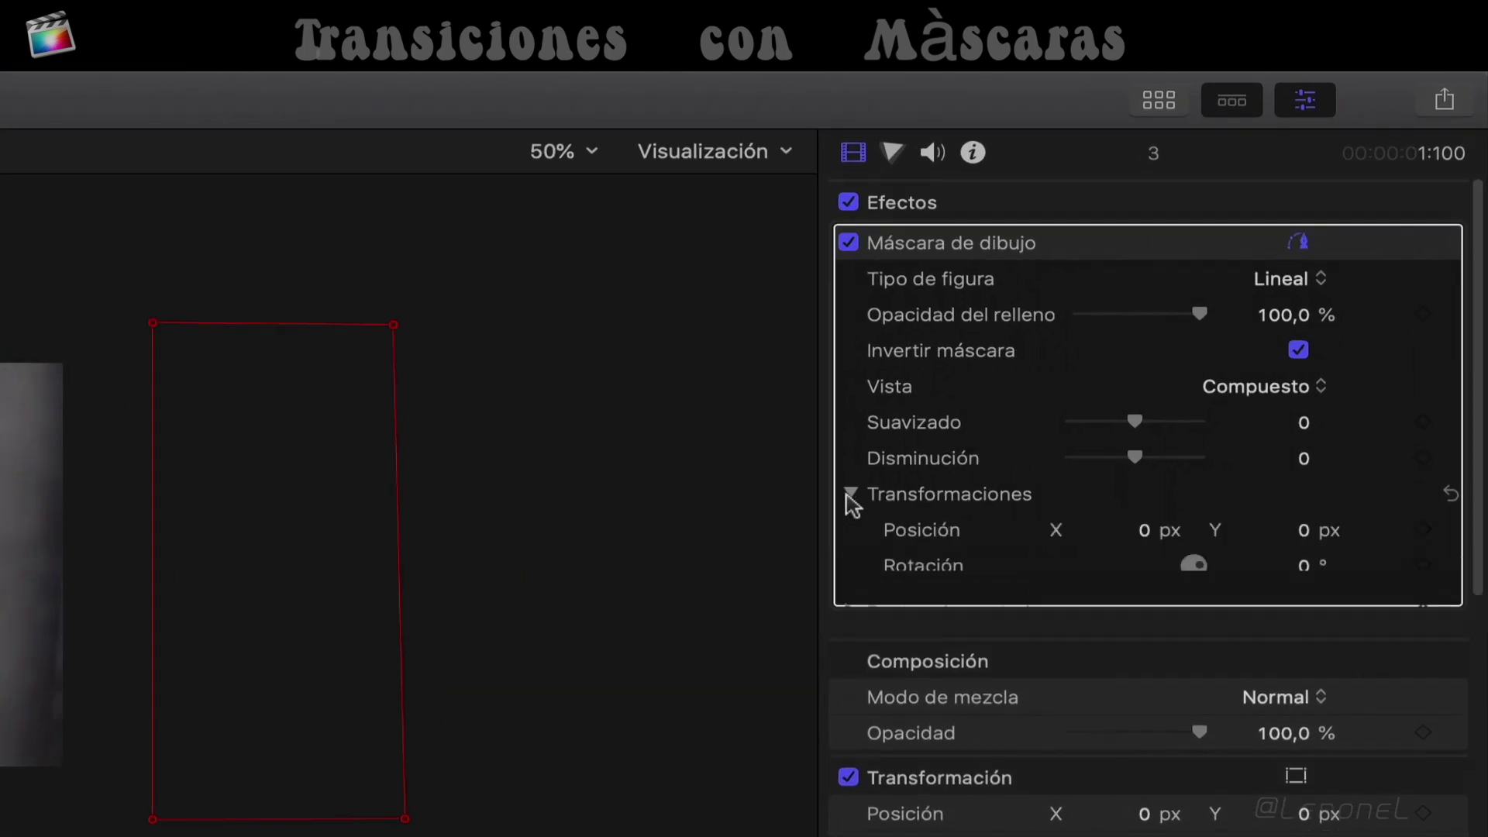
click(1418, 424)
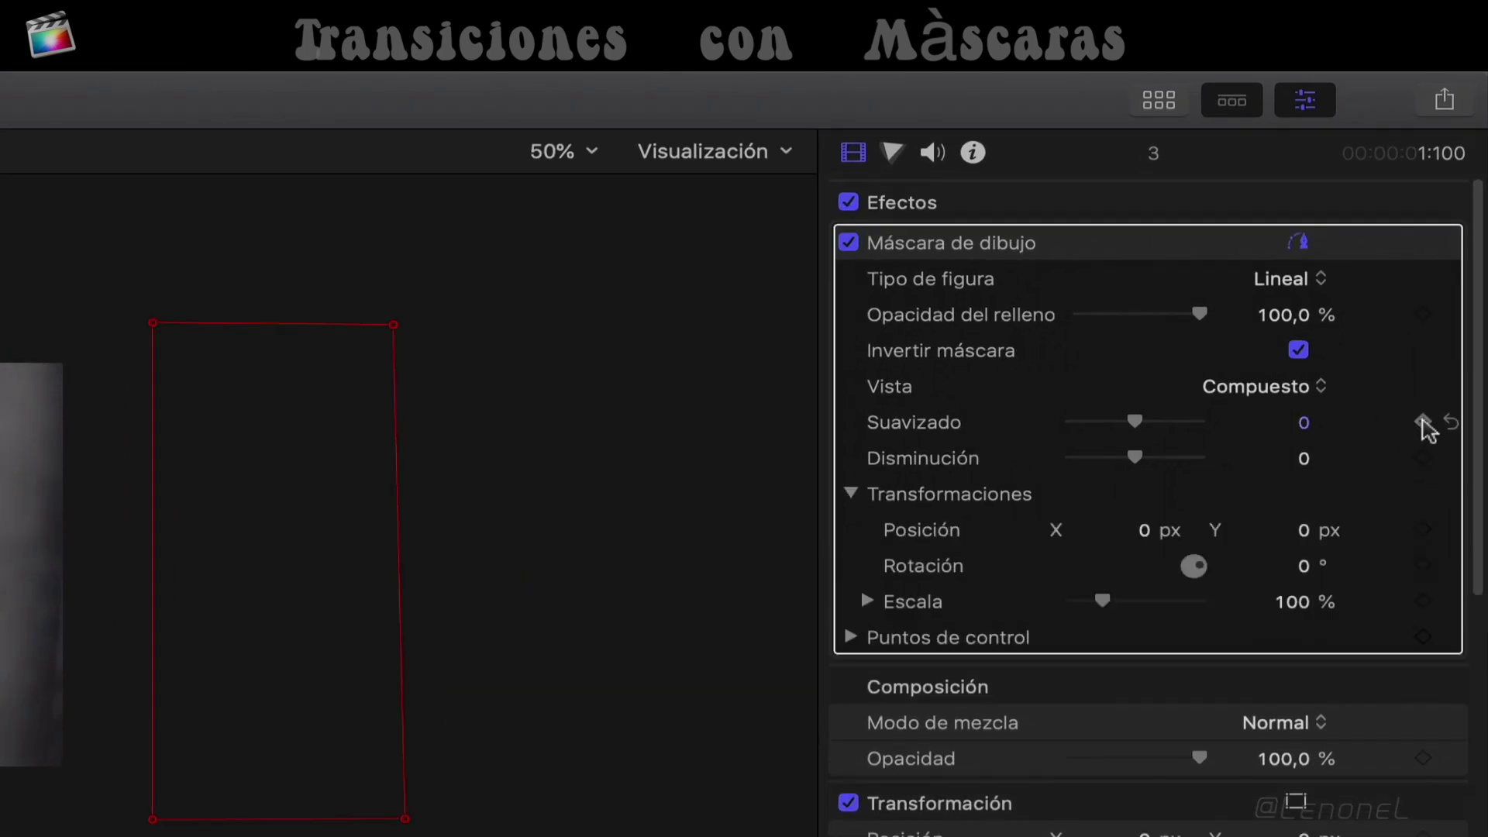
click(1423, 459)
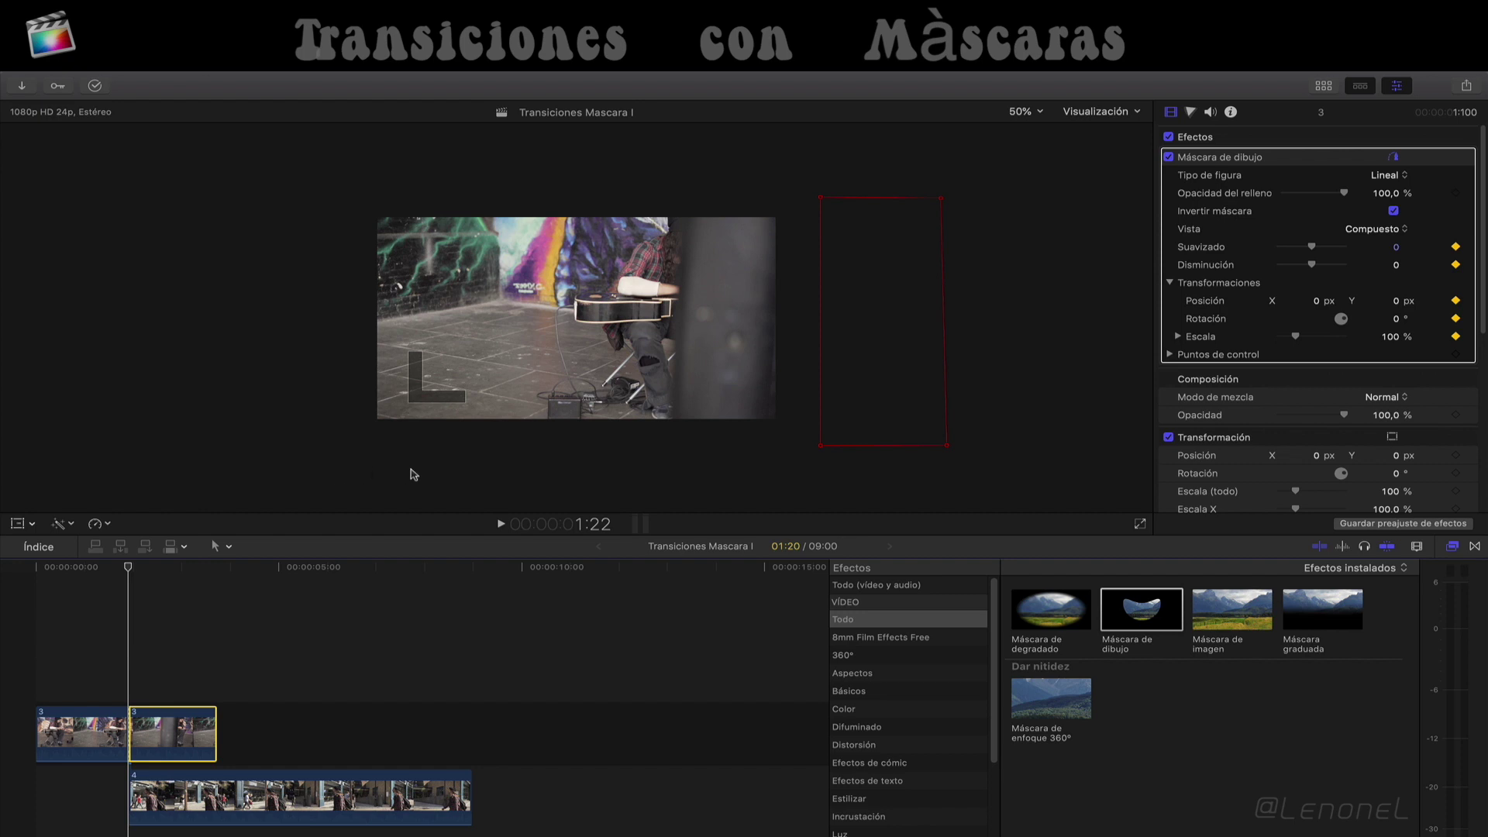
- Step the playhead forward seven frames, one frame at a time, from 1:22
key(Right)
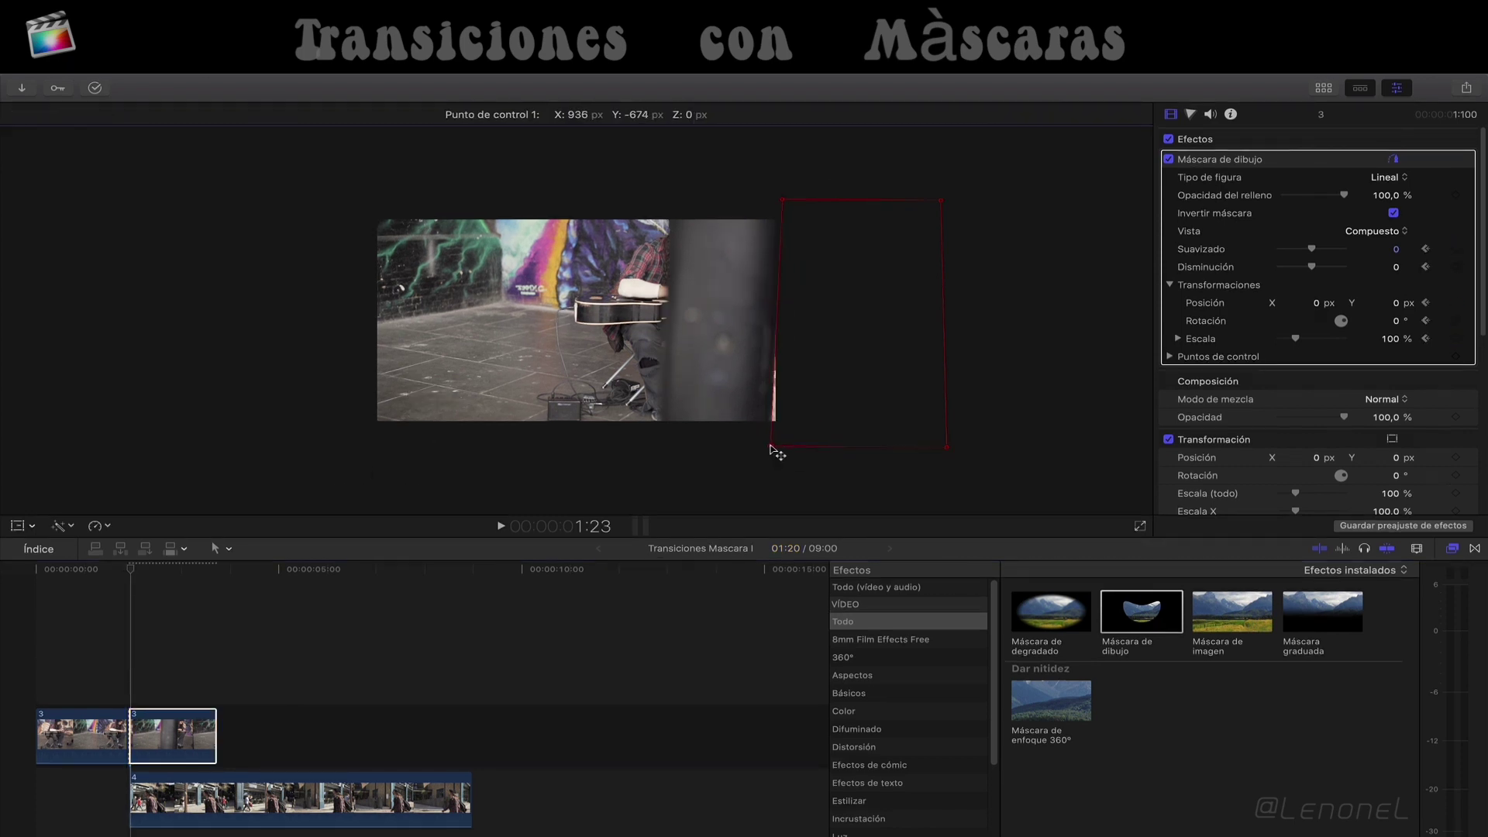
key(Right)
key(Right)
key(Right)
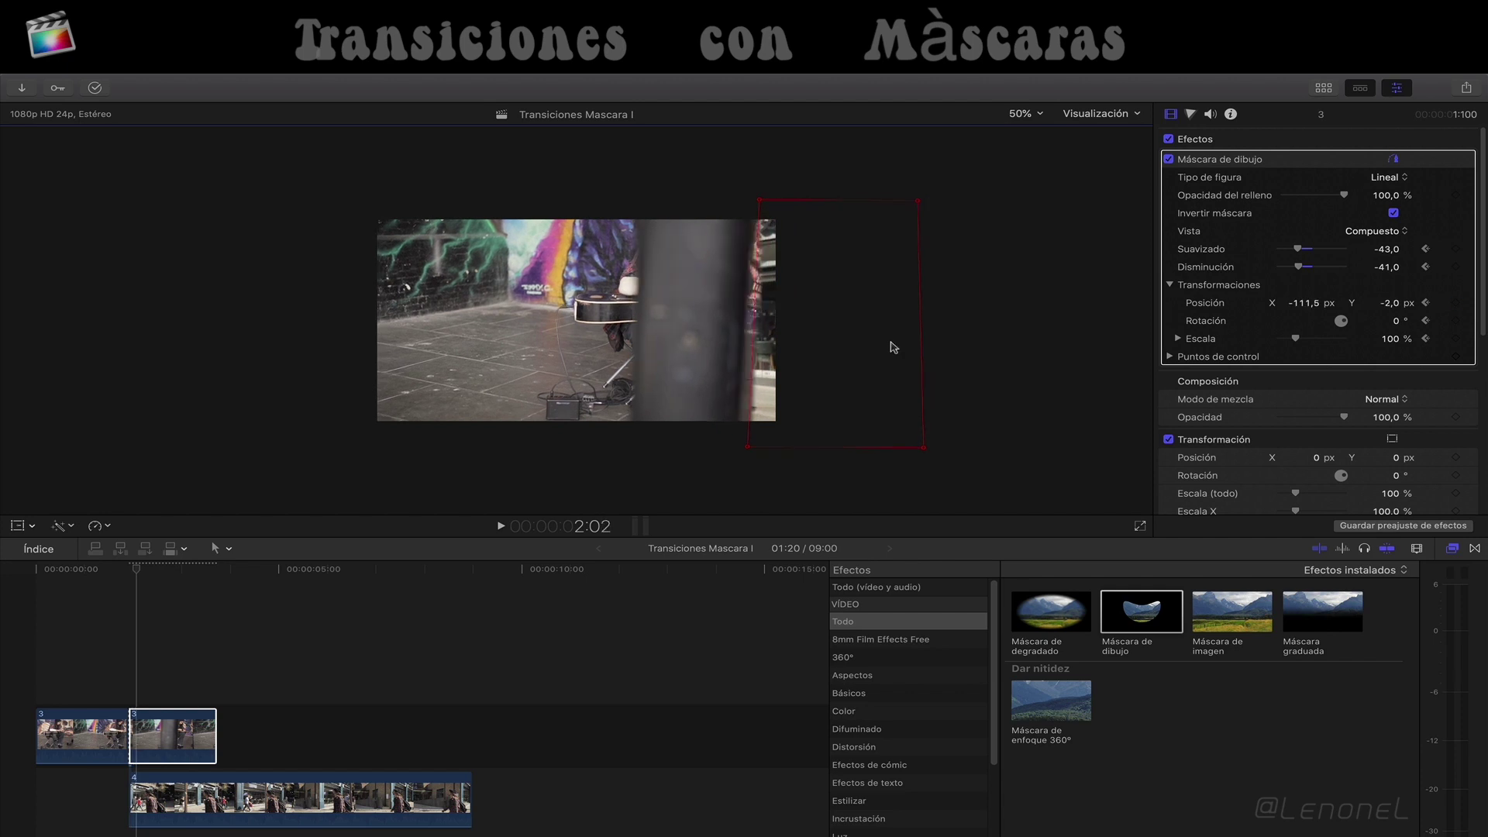
key(Right)
key(Right)
key(Right)
key(Right)
key(Right)
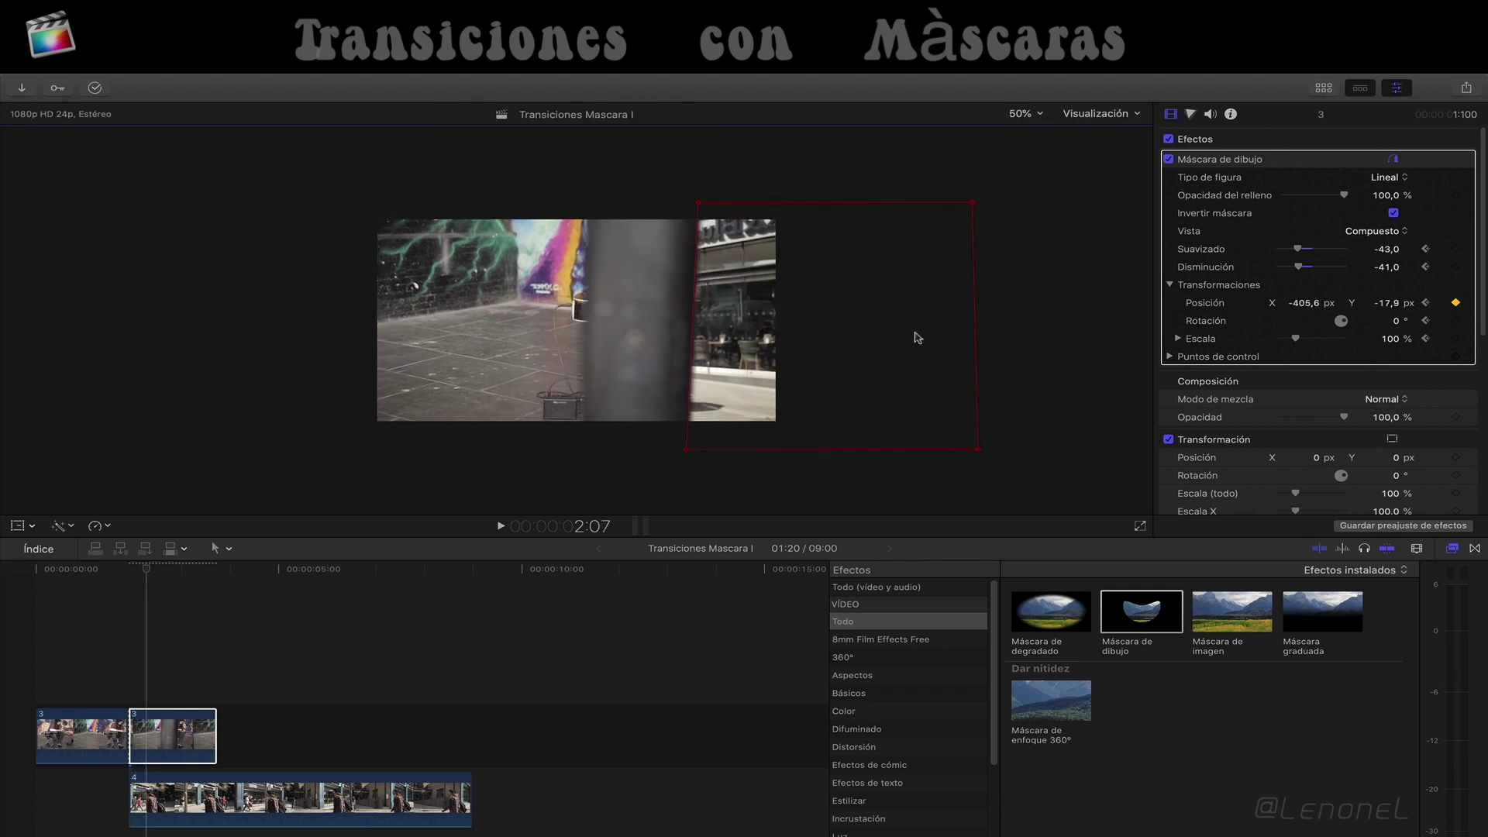
key(Right)
key(Right)
key(Right)
key(Right)
key(Right)
key(Right)
key(Right)
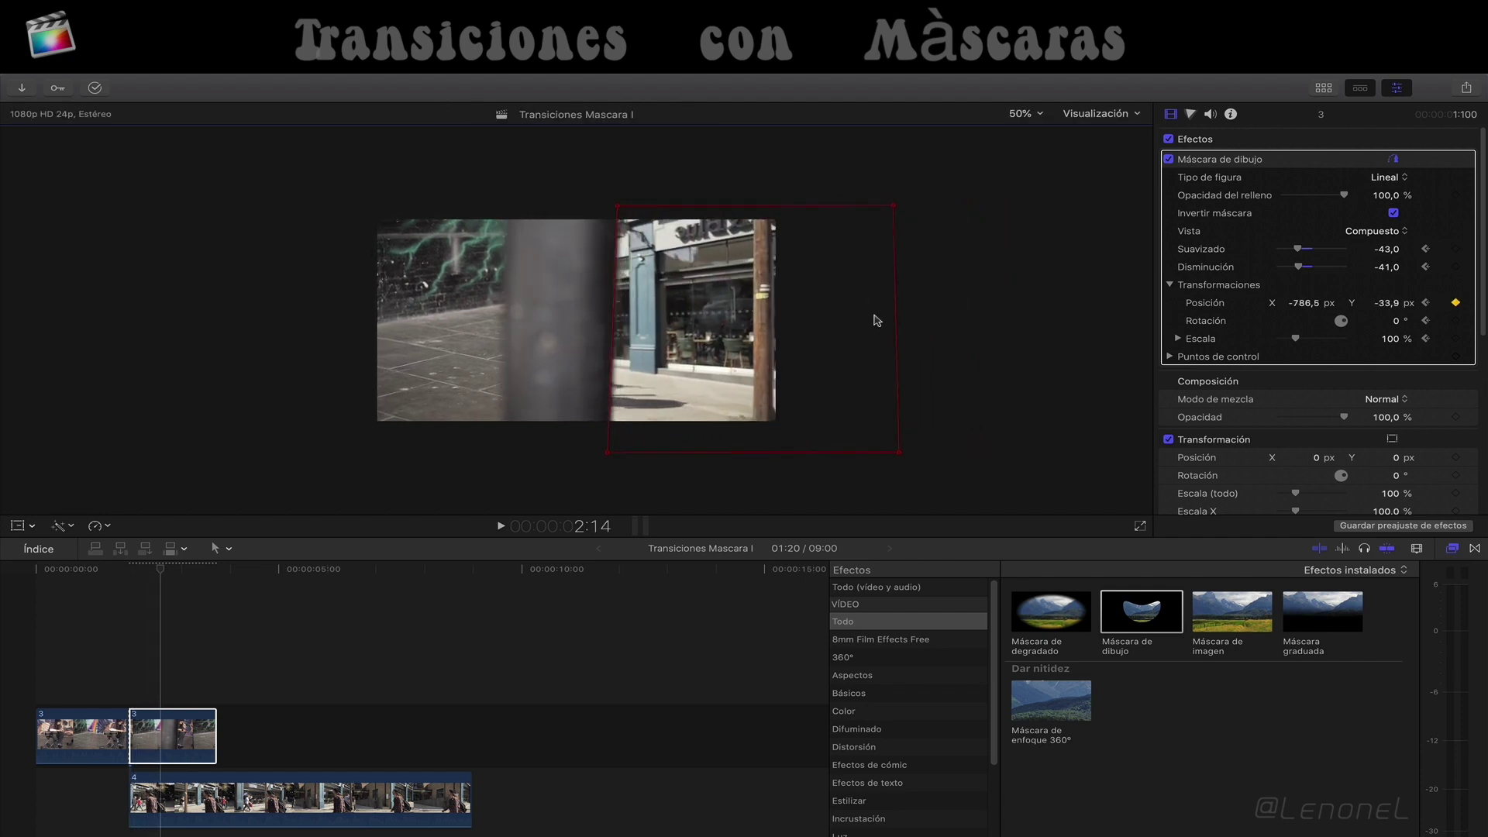
key(Right)
key(Right)
key(Right)
key(Right)
key(Right)
key(Right)
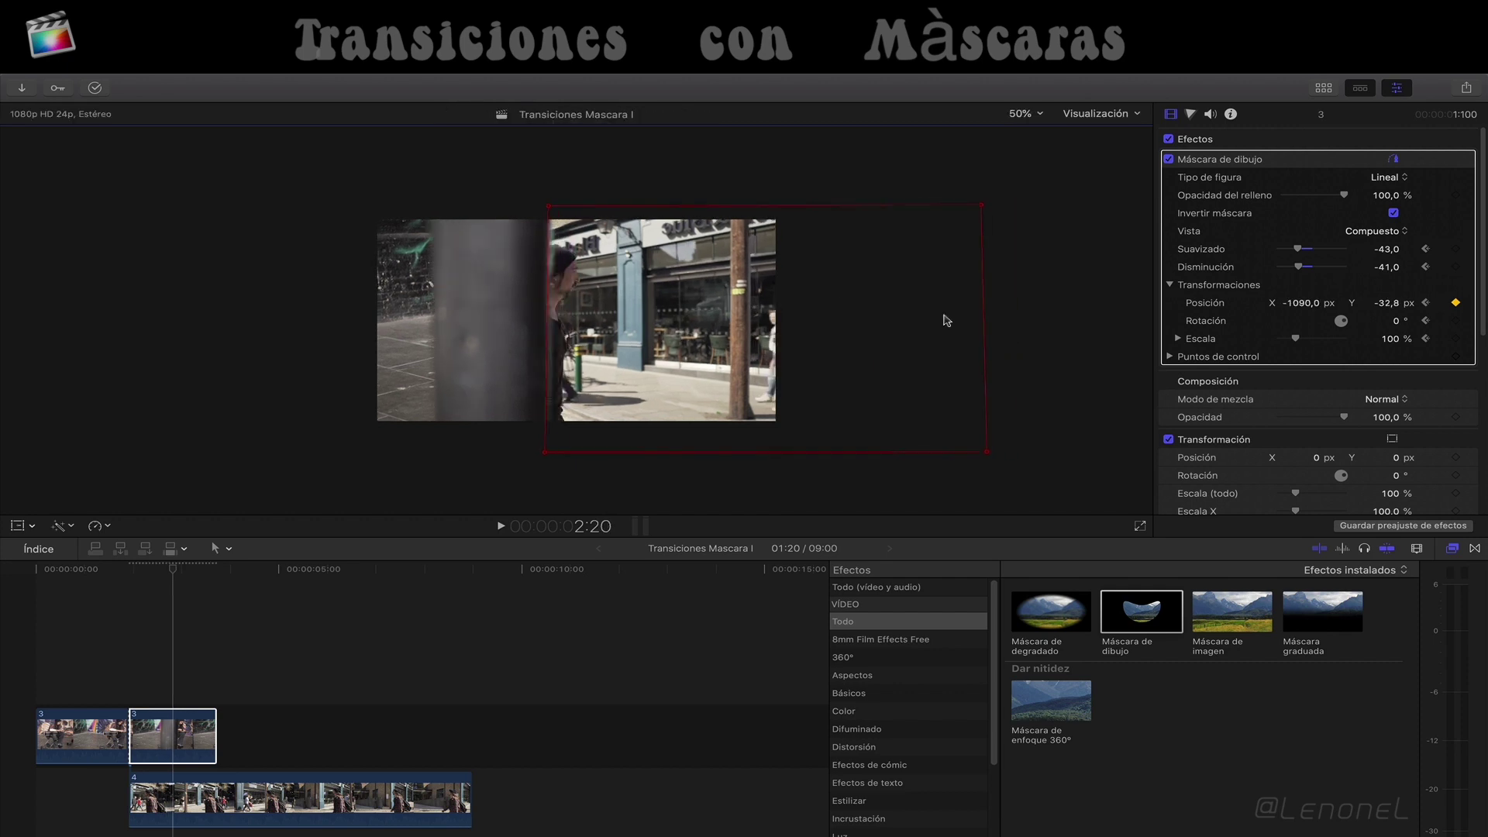
key(Right)
key(Right)
key(Right)
key(Right)
key(Right)
key(Right)
key(Right)
key(Right)
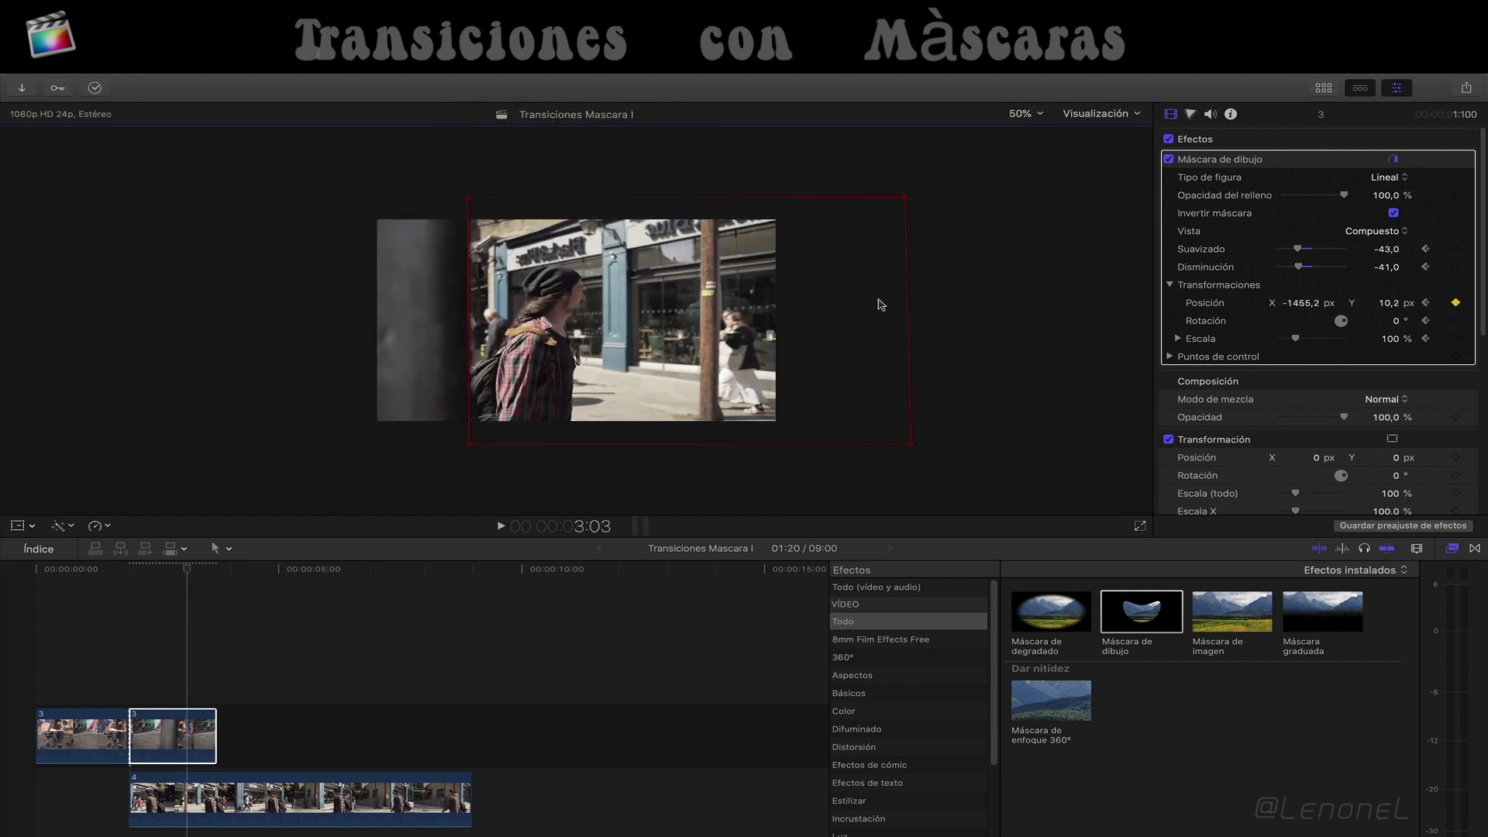
key(Right)
key(Right)
key(Right)
key(Right)
key(Right)
key(Right)
key(Right)
key(Right)
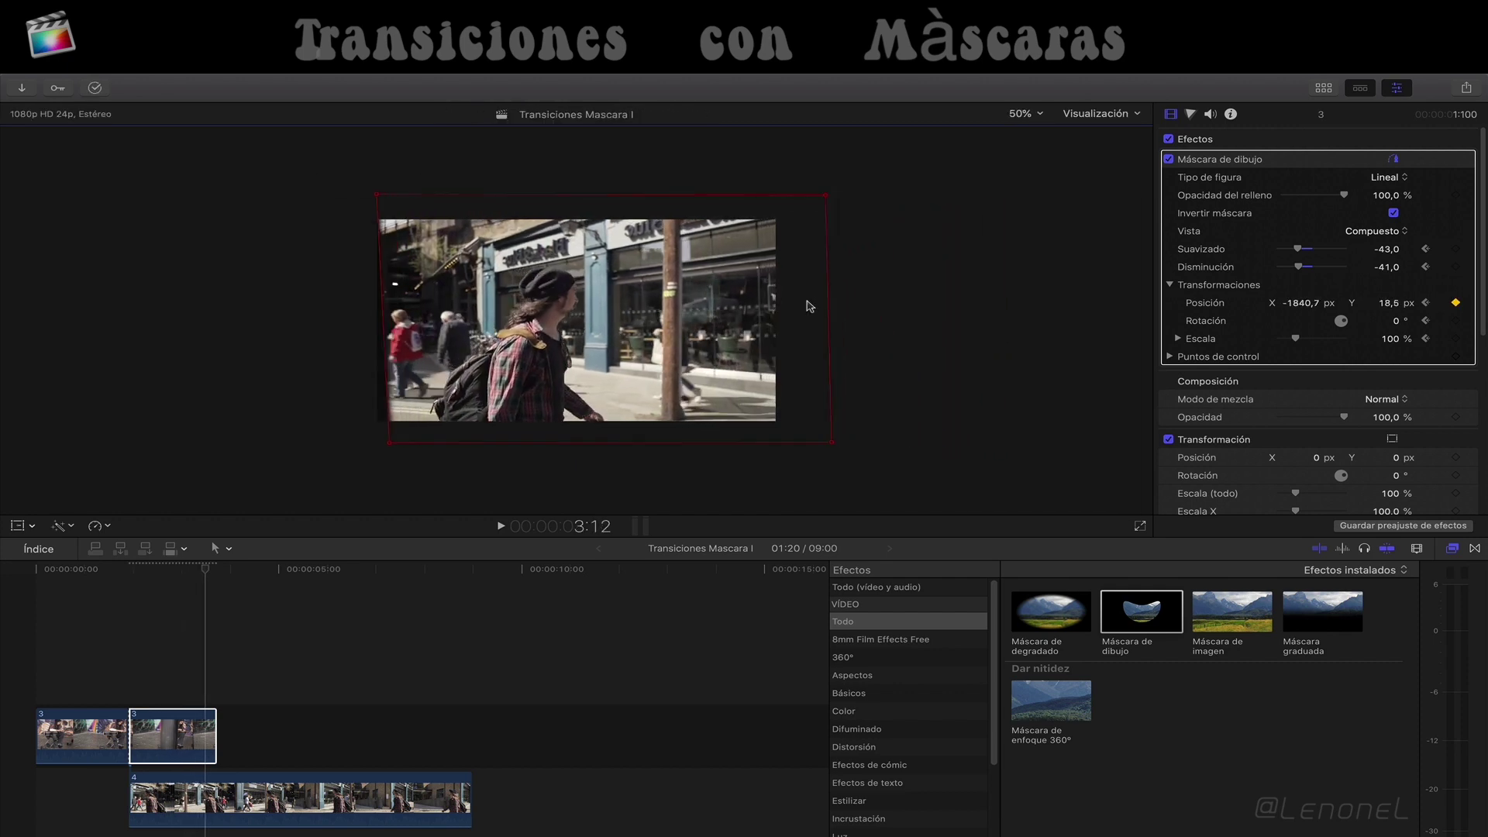